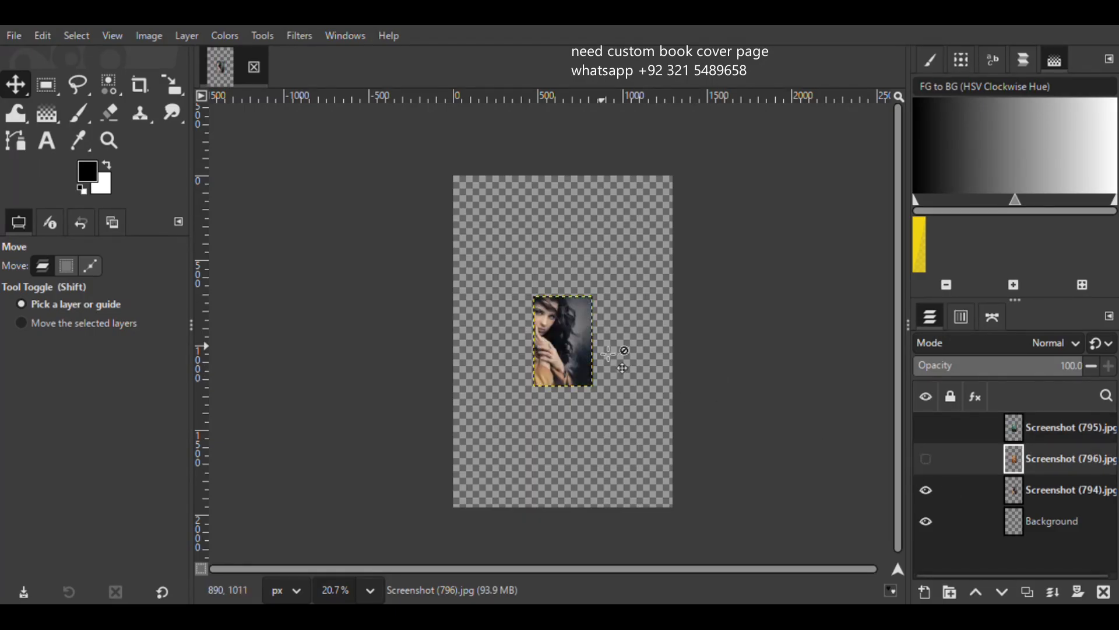
Scale the Screenshot (794).jpg photo of the woman up to fill the canvas, and hide that layer
key("shift+s")
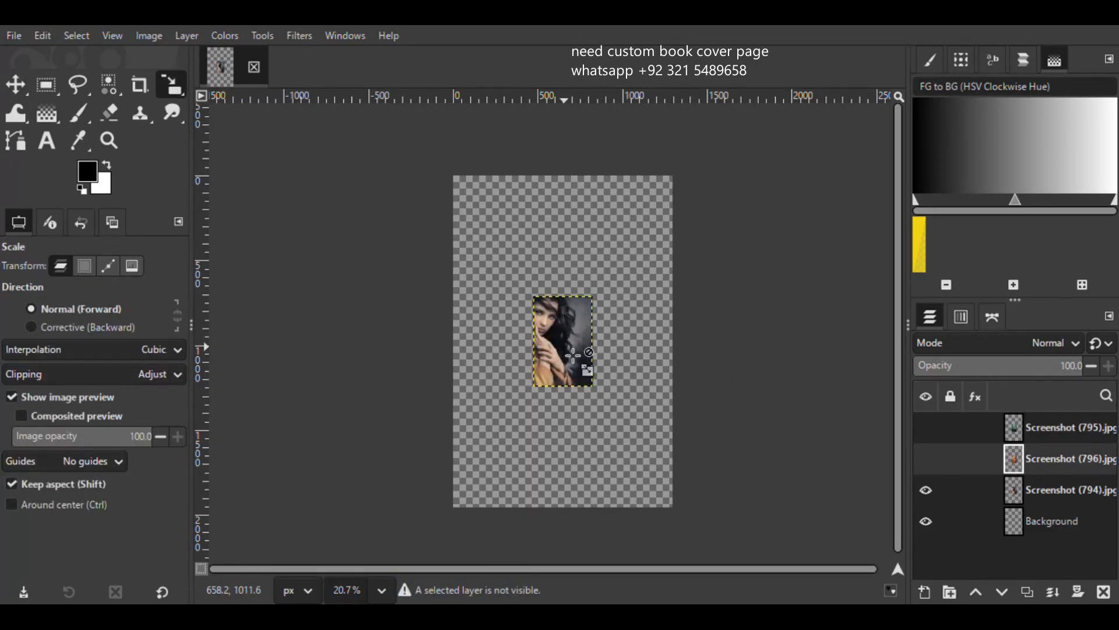
left_click(1032, 490)
left_click_drag(573, 394, 579, 531)
left_click_drag(573, 303, 584, 185)
left_click(926, 490)
left_click(925, 488)
Show the Screenshot (796).jpg texture layer, scale it to about 1291 × 1953 px to cover the canvas, and hide it
left_click(925, 459)
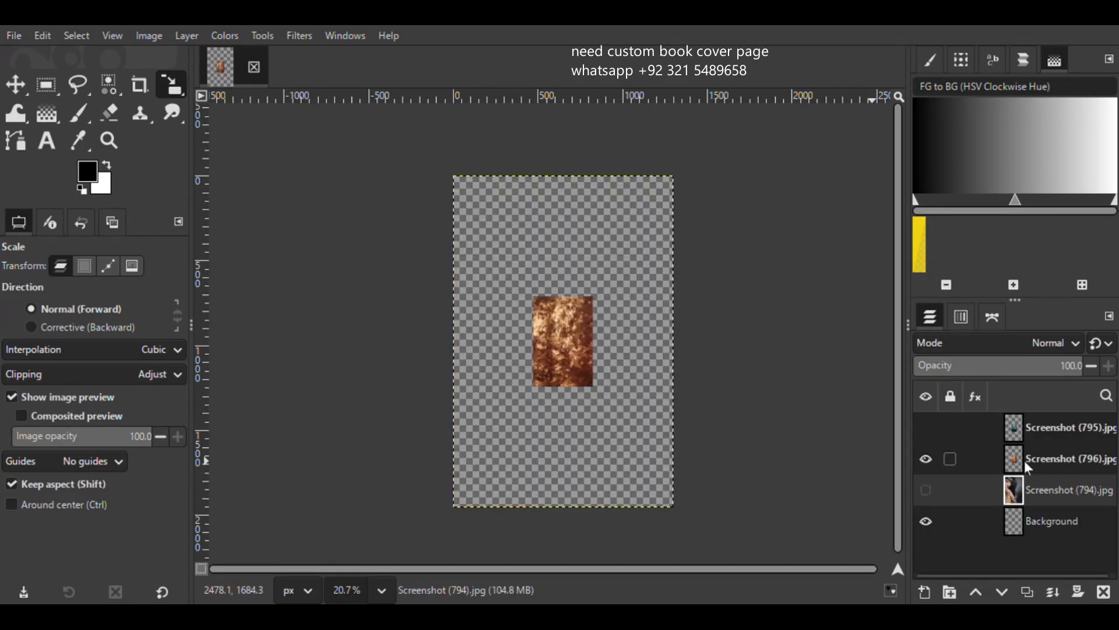
left_click(1026, 464)
left_click(600, 393)
left_click_drag(587, 407, 577, 515)
scroll(577, 534, "up", 3)
scroll(586, 534, "down", 2)
left_click_drag(591, 226, 583, 172)
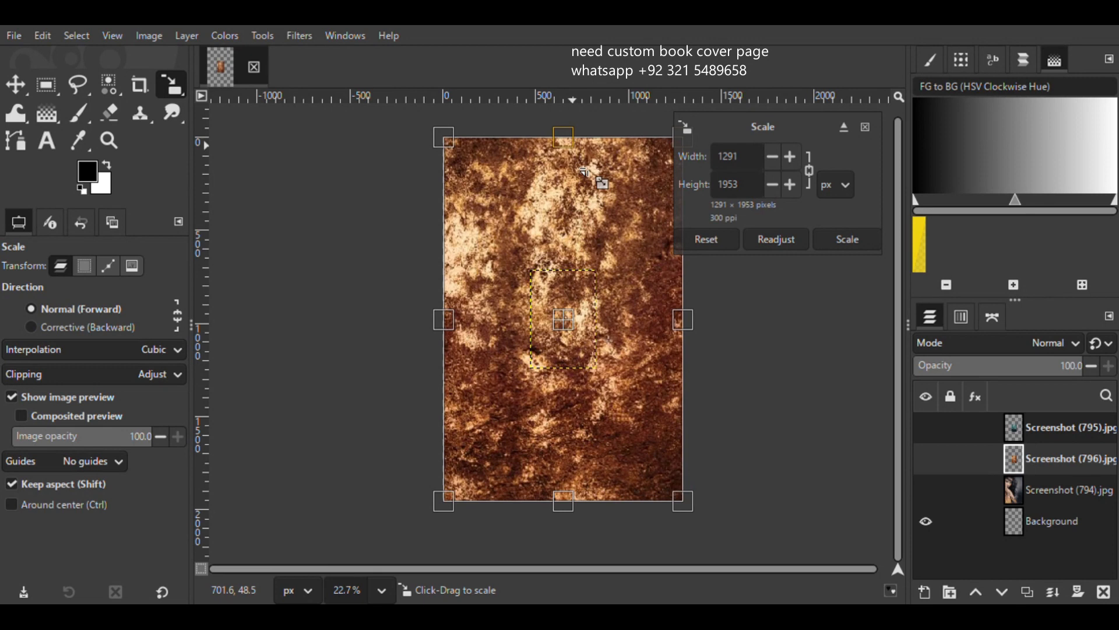
key("Return")
left_click(926, 459)
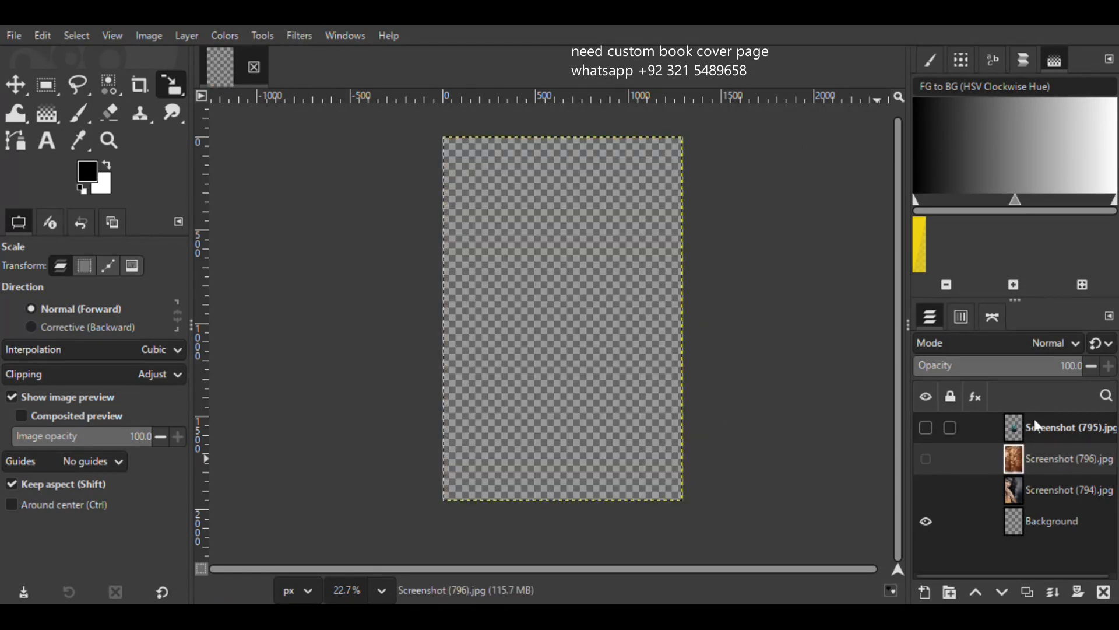
Show the Screenshot (795).jpg house layer, scale it up to cover the whole canvas, and hide it
left_click(1041, 426)
left_click(926, 428)
left_click_drag(578, 352, 577, 510)
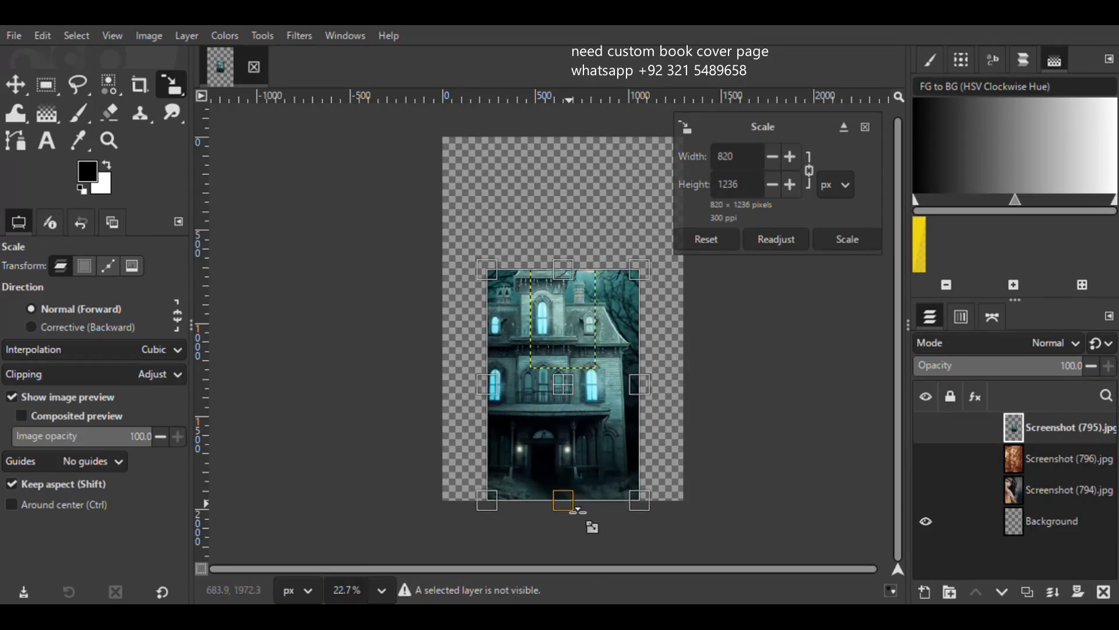
left_click_drag(563, 270, 565, 144)
key("Return")
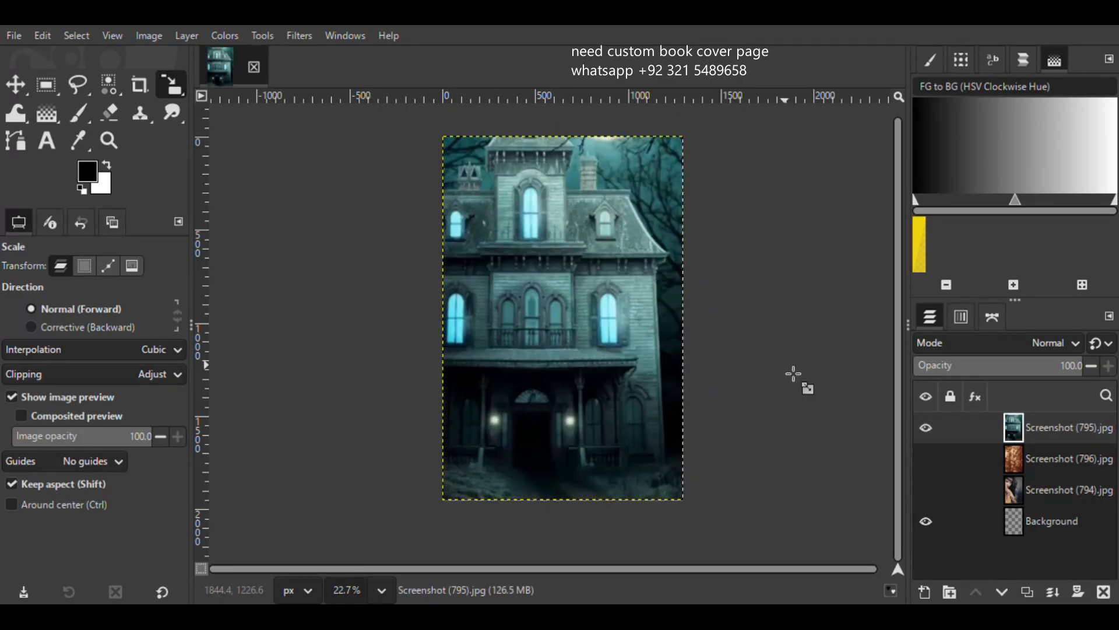
left_click(925, 429)
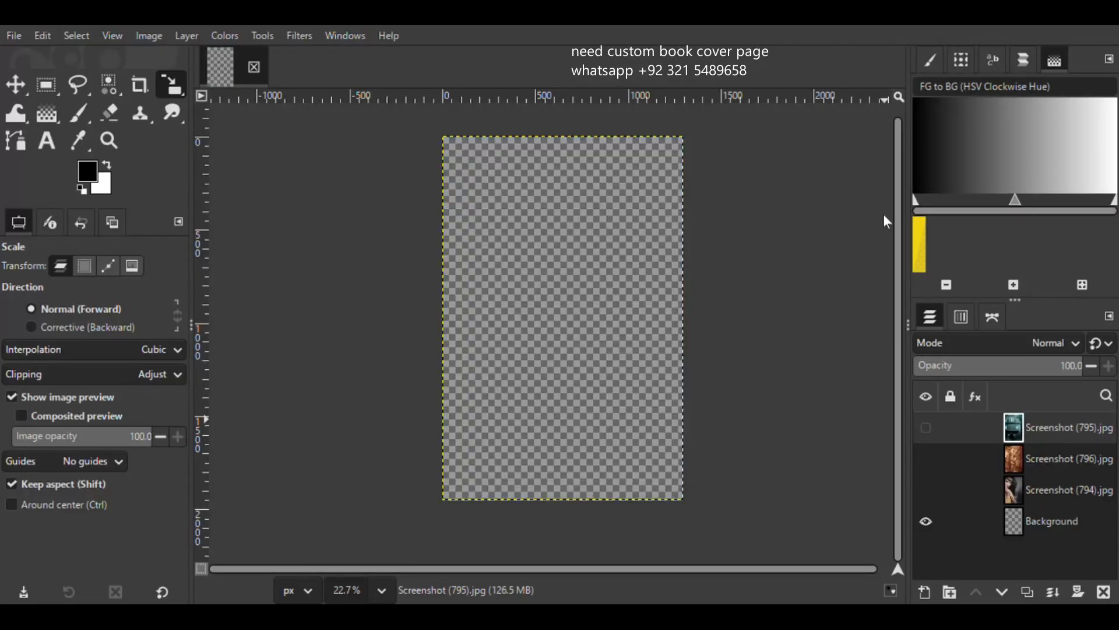
Add a new transparent layer, place it directly above Screenshot (794).jpg, and rename it "layer"
left_click(702, 538)
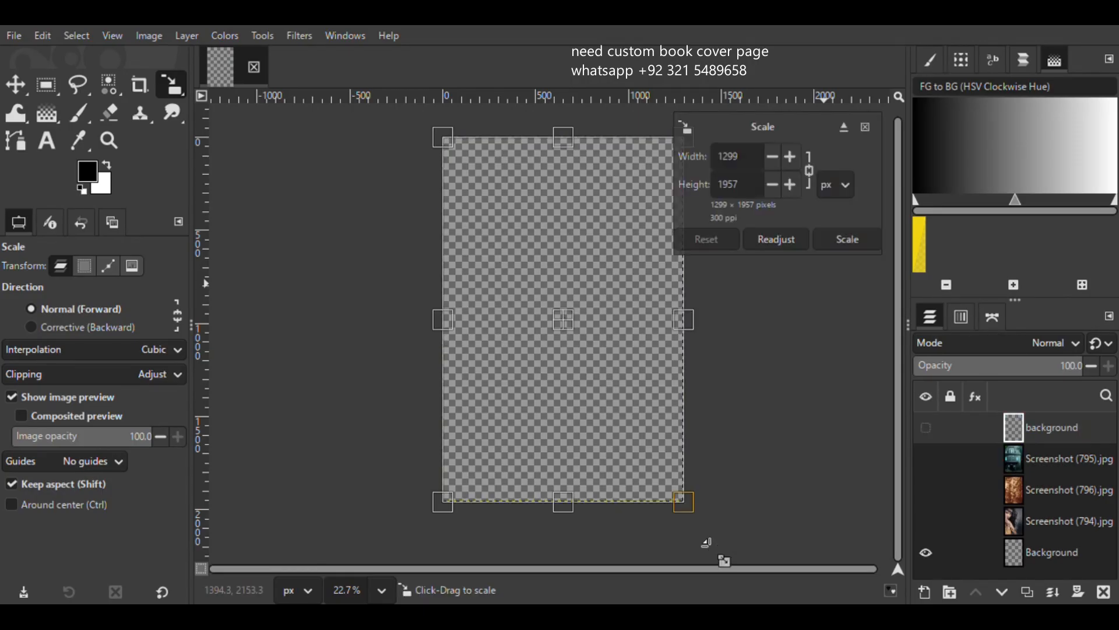
left_click(78, 112)
left_click_drag(1029, 429, 1026, 496)
double_click(1045, 491)
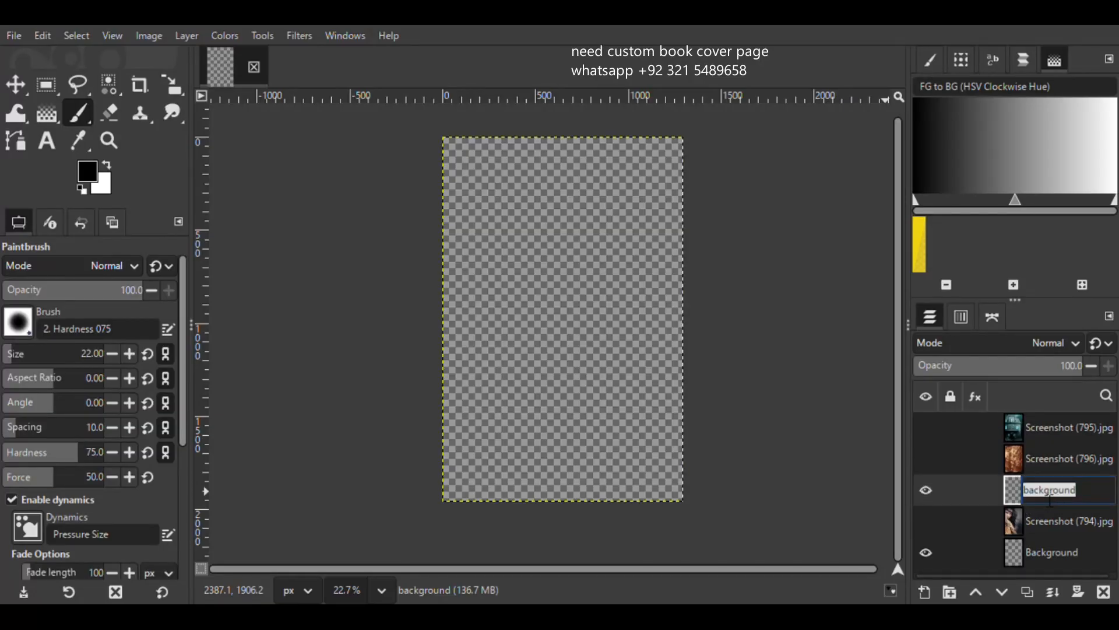
type("layer")
key("Return")
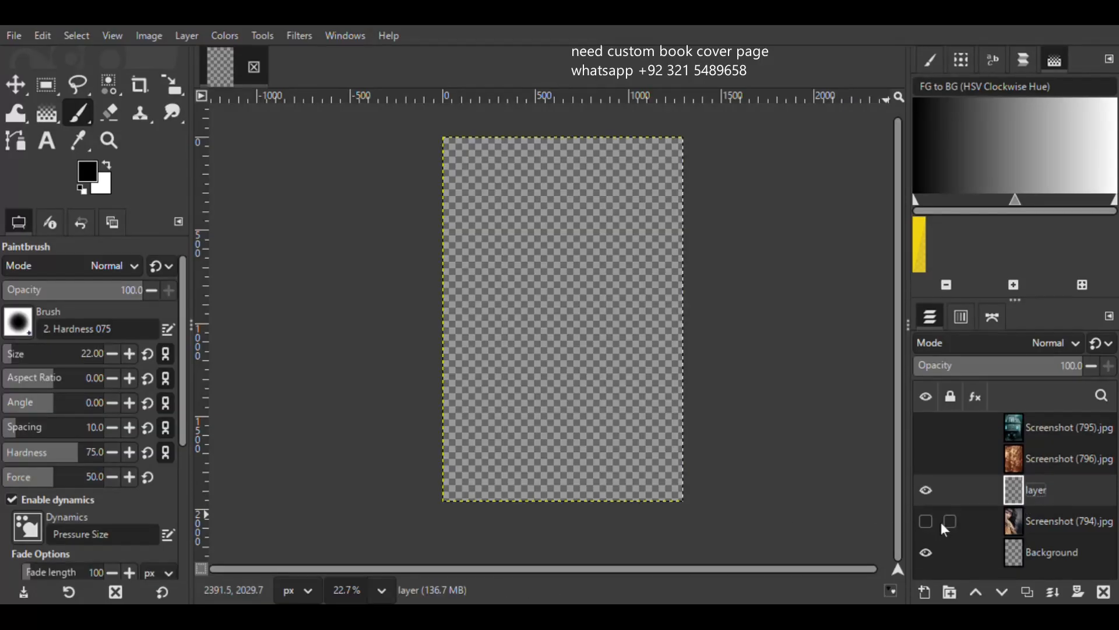
Show the woman's photo and paint a yellow spot over each iris on the new layer, with a 49 px Paintbrush
left_click(926, 521)
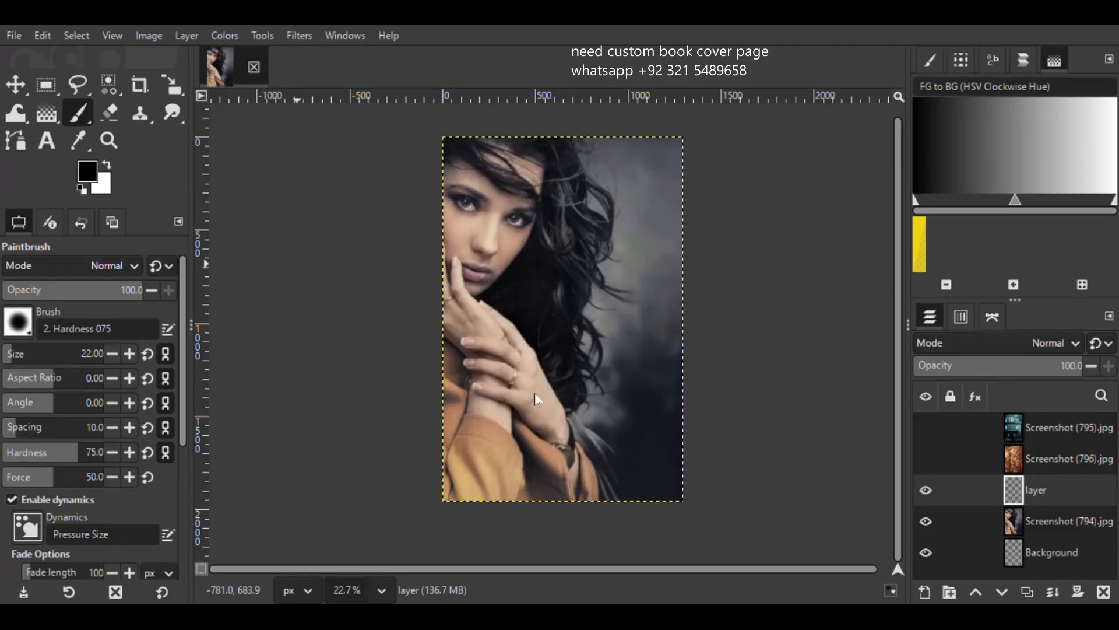
left_click(524, 198)
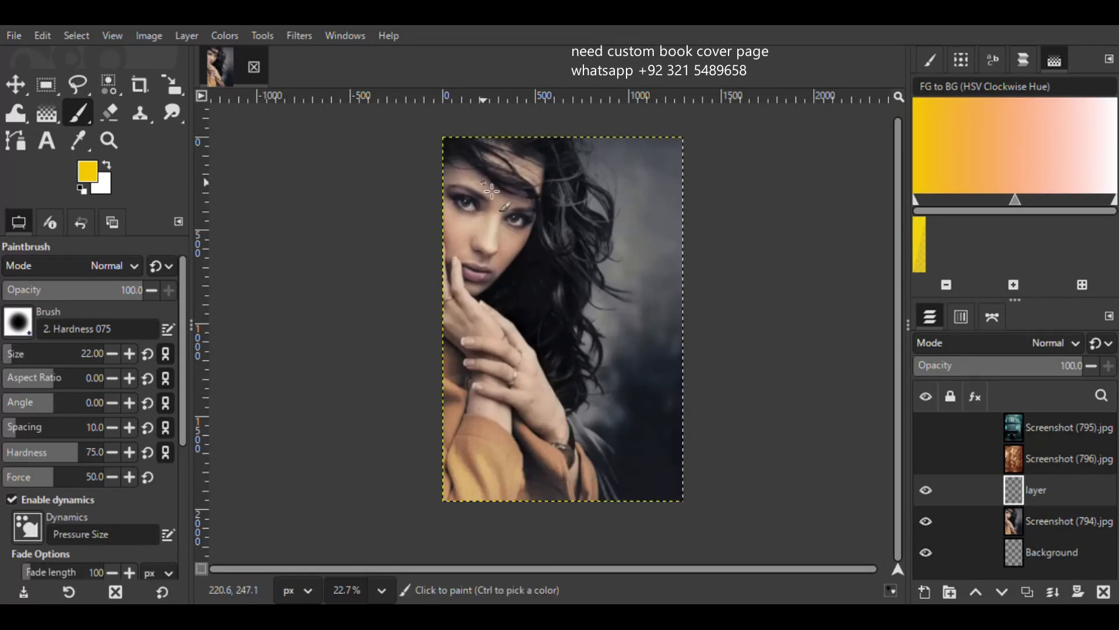
scroll(475, 210, "up", 5)
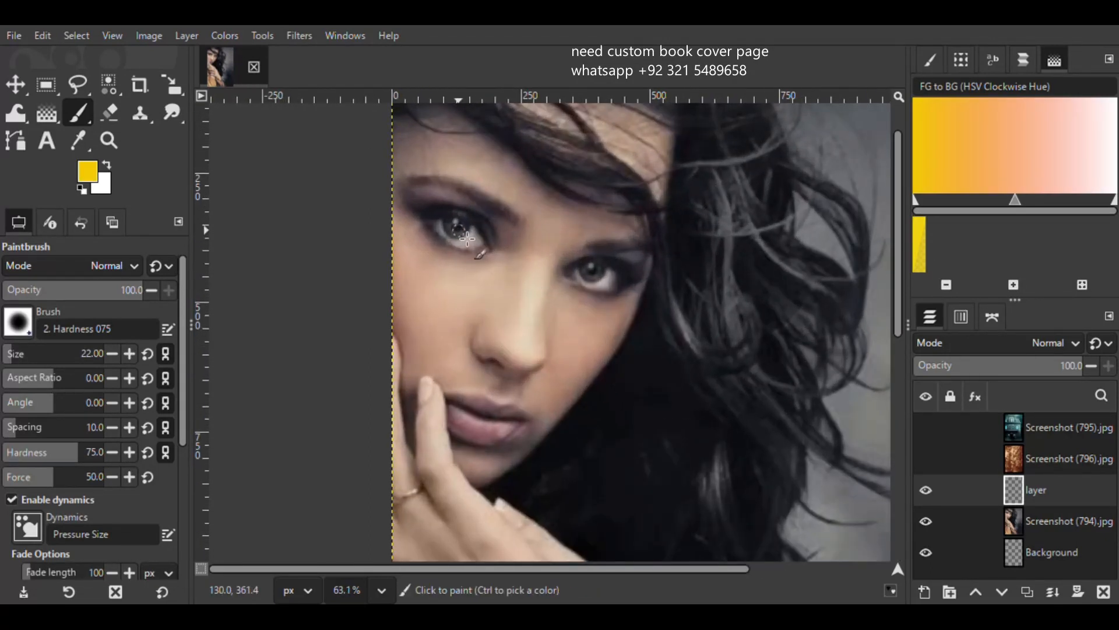
scroll(461, 230, "up", 3)
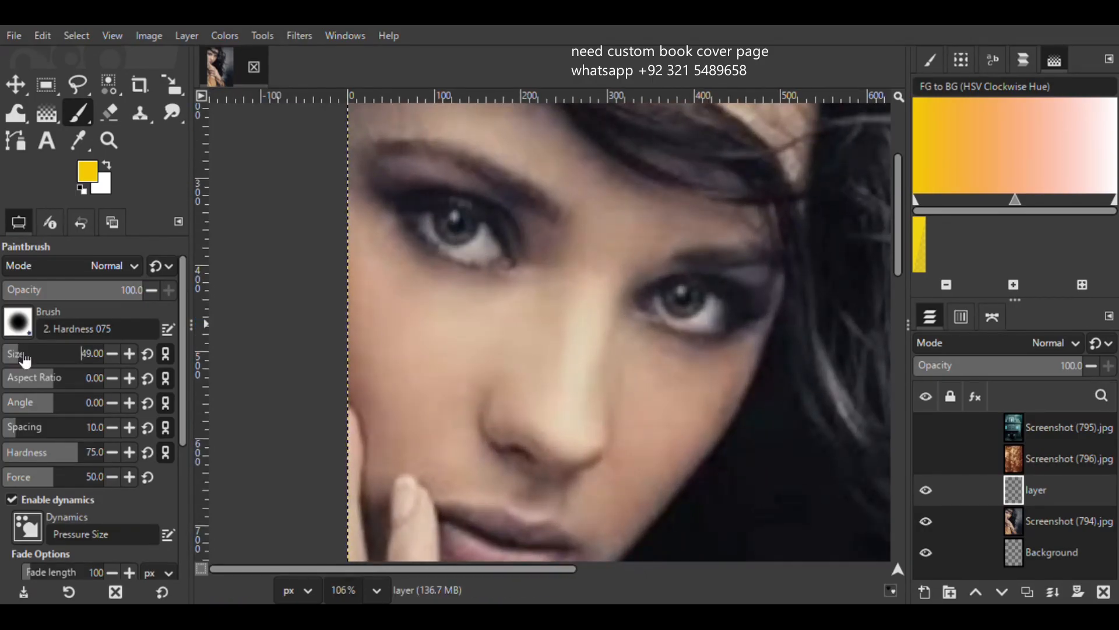
left_click(454, 226)
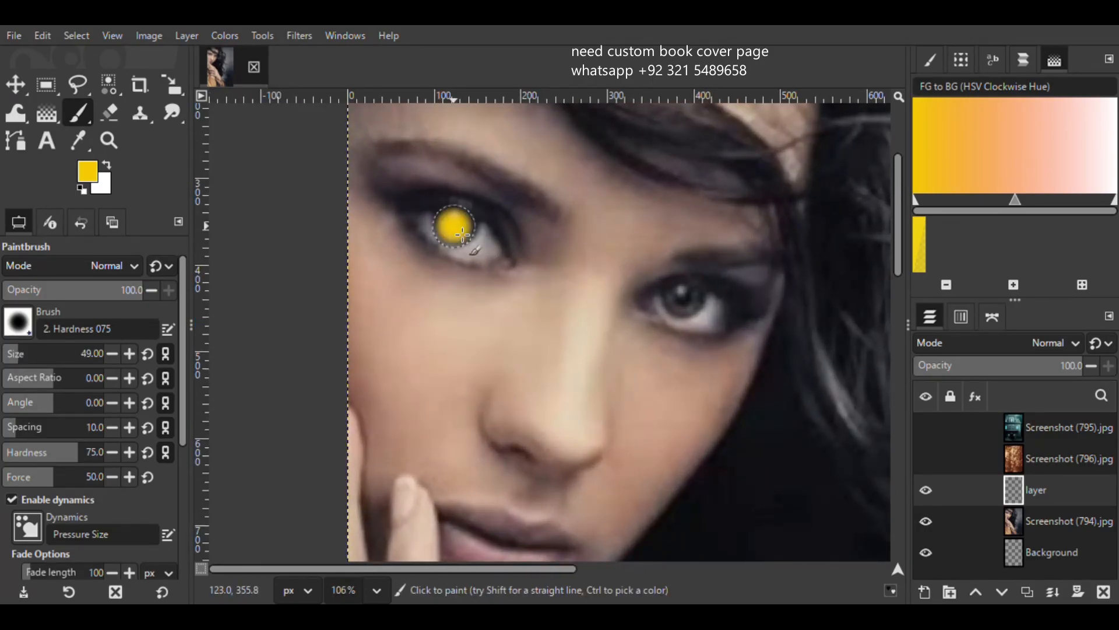
left_click(683, 299)
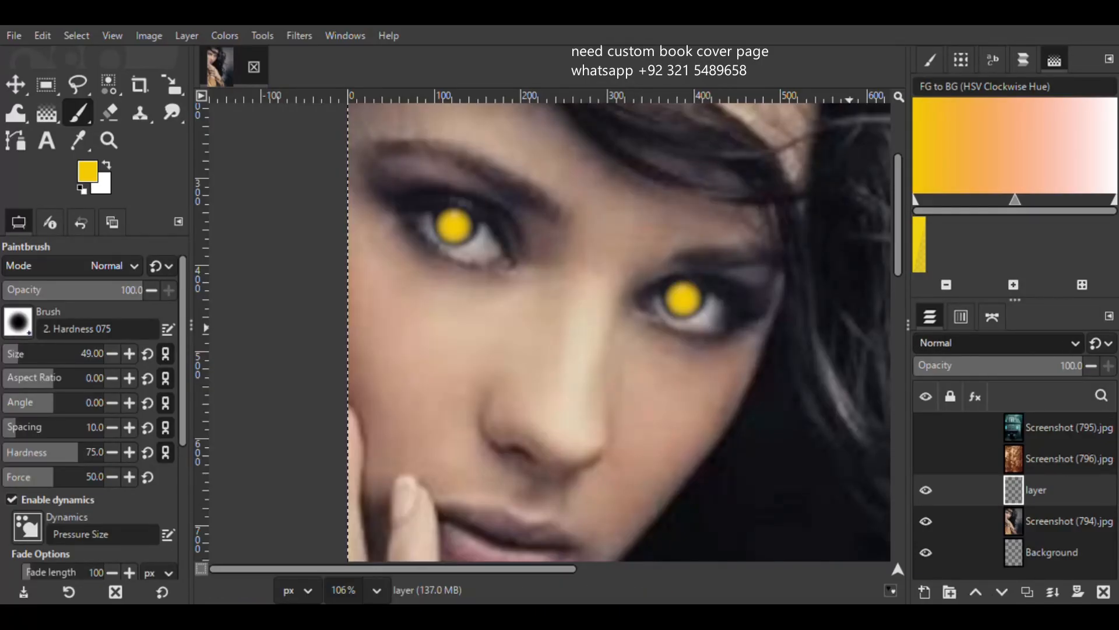
Set the painted eye layer's blend mode to Overlay
left_click(947, 438)
scroll(610, 332, "down", 2)
scroll(611, 332, "down", 4)
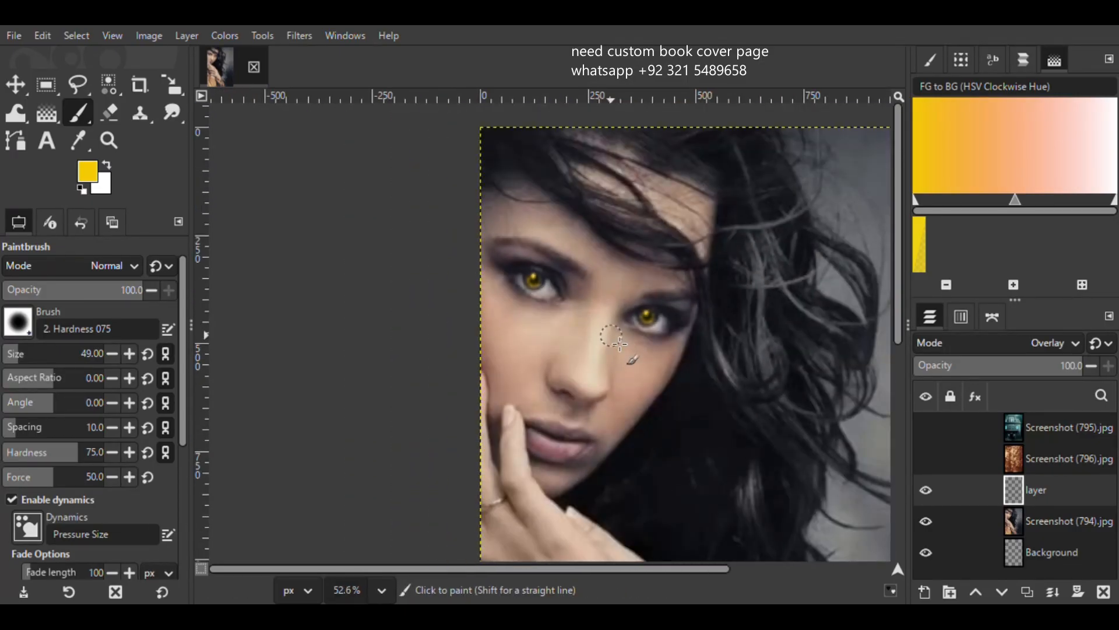
scroll(445, 212, "down", 2)
scroll(536, 343, "up", 1)
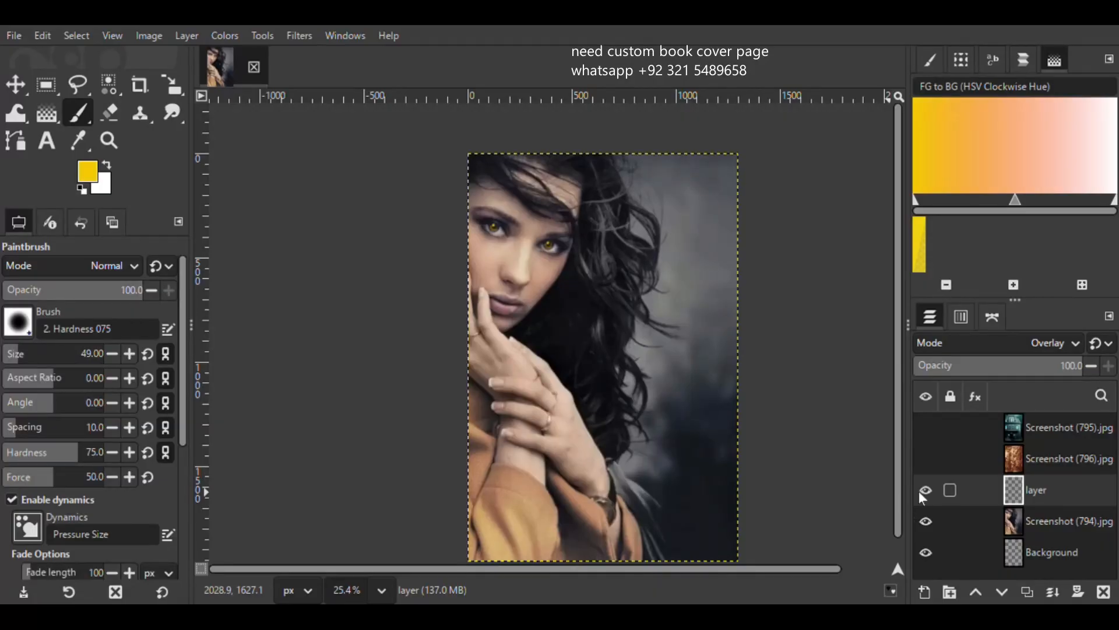
Show the Screenshot (796).jpg texture layer and set its blend mode to Soft light
left_click(926, 458)
left_click(998, 460)
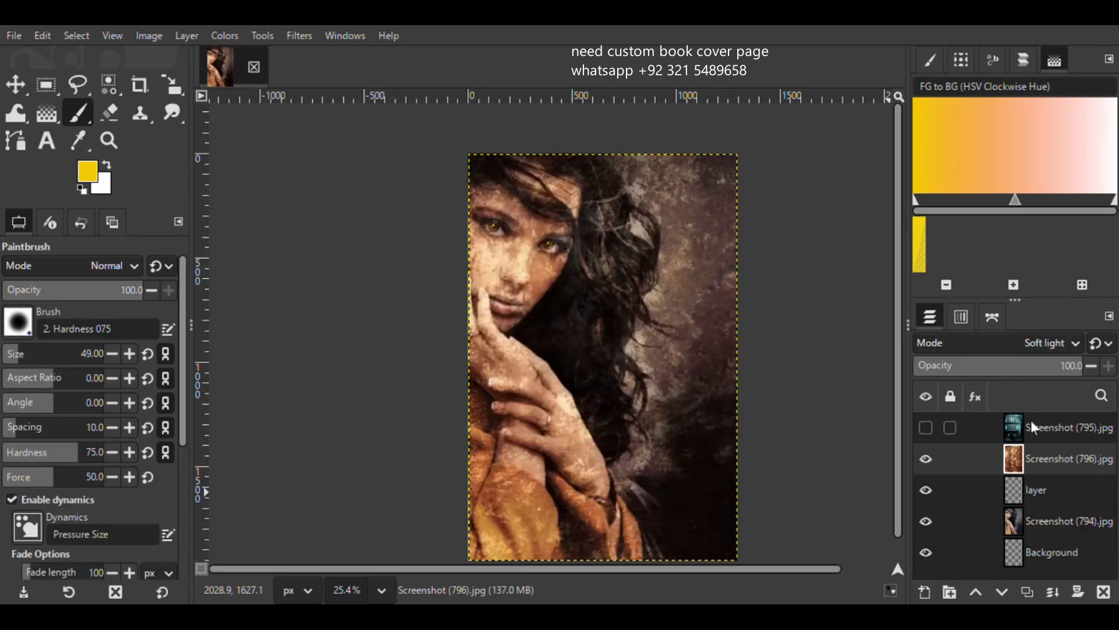
Show the Screenshot (795).jpg house layer and set its blend mode to Dodge
left_click(926, 427)
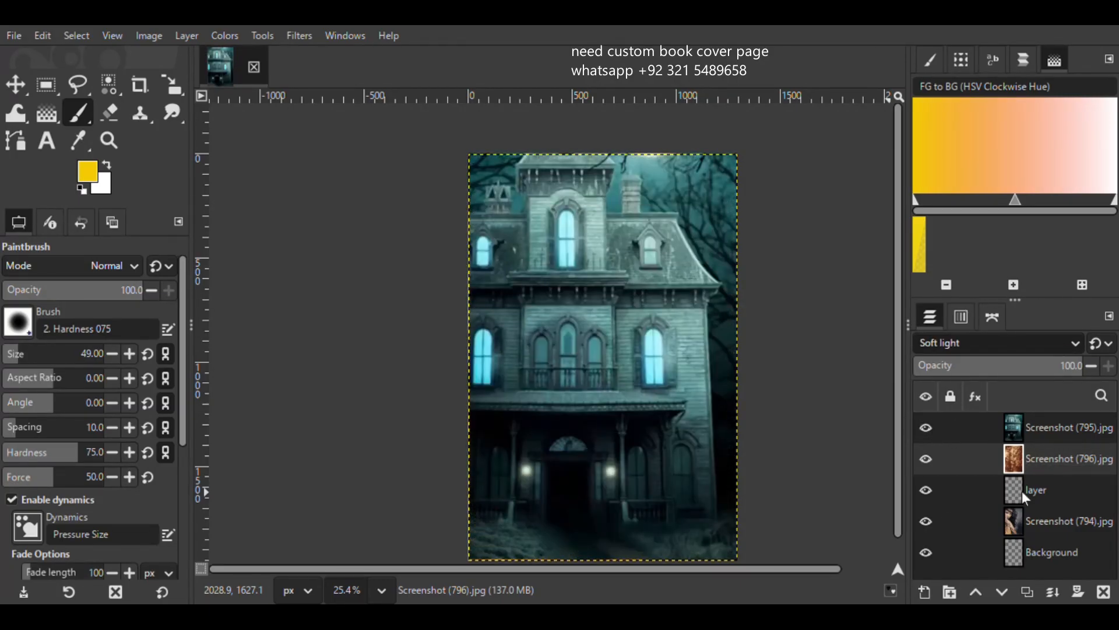
left_click(963, 154)
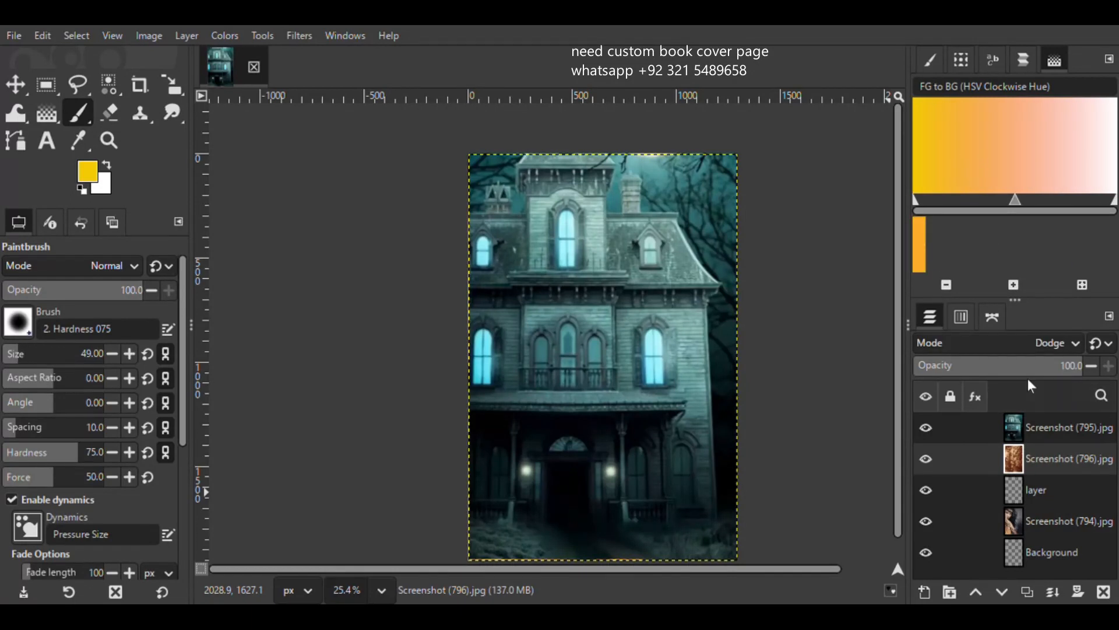
key("ctrl+z")
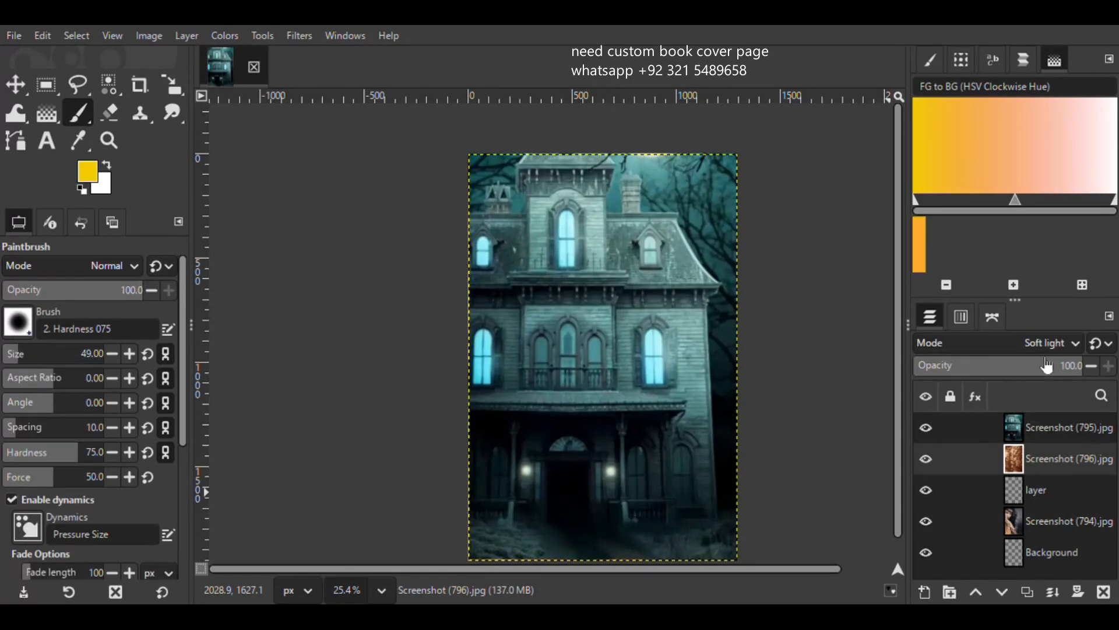
left_click(1040, 428)
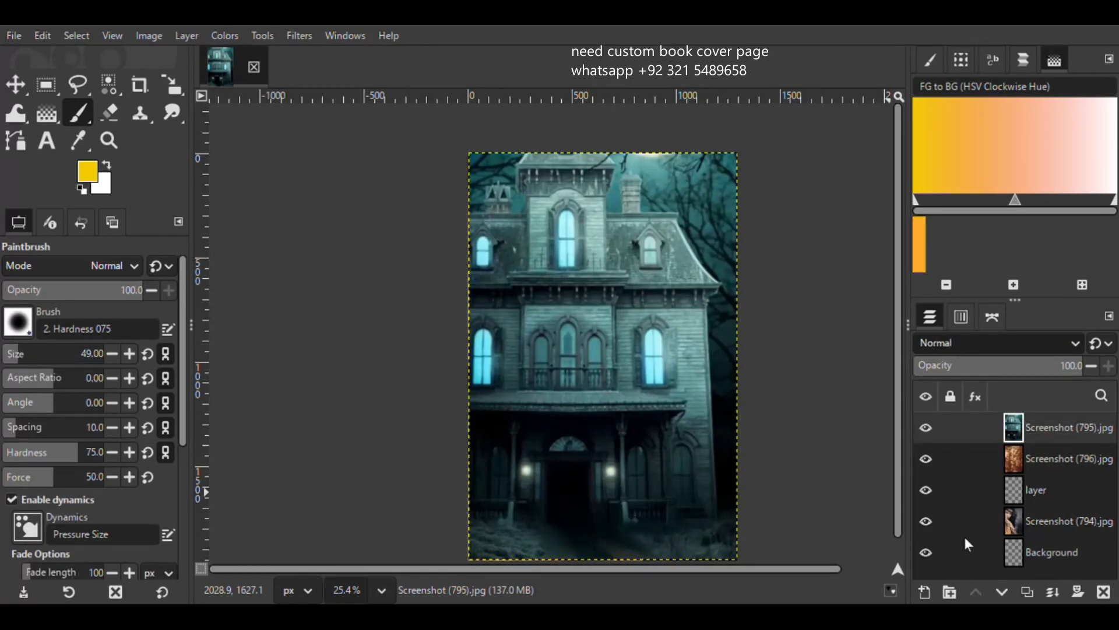
left_click(955, 555)
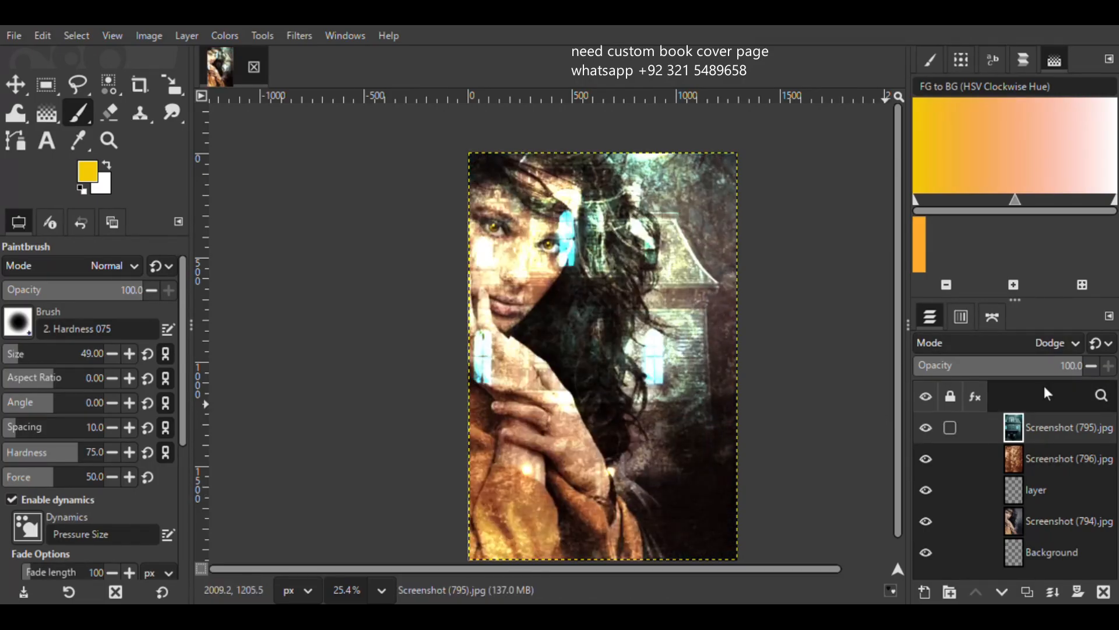
Scale the house layer to about 691 × 1041 px in the canvas's upper right corner and set its opacity to 69
key("shift+s")
left_click(654, 331)
left_click_drag(470, 555, 600, 369)
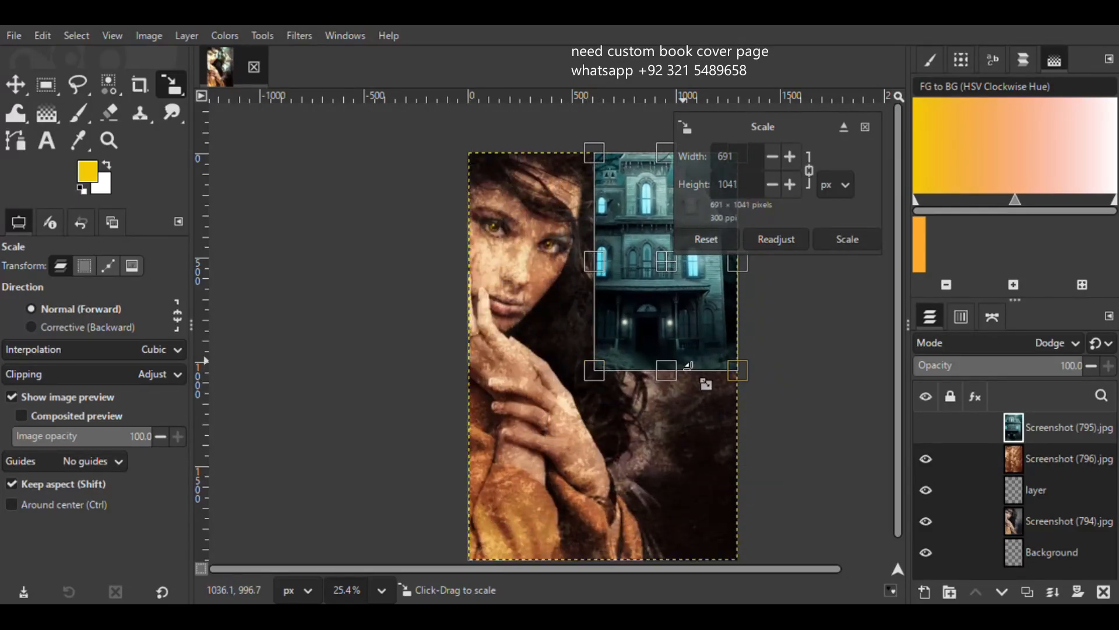
key("Return")
left_click_drag(1049, 369, 1025, 372)
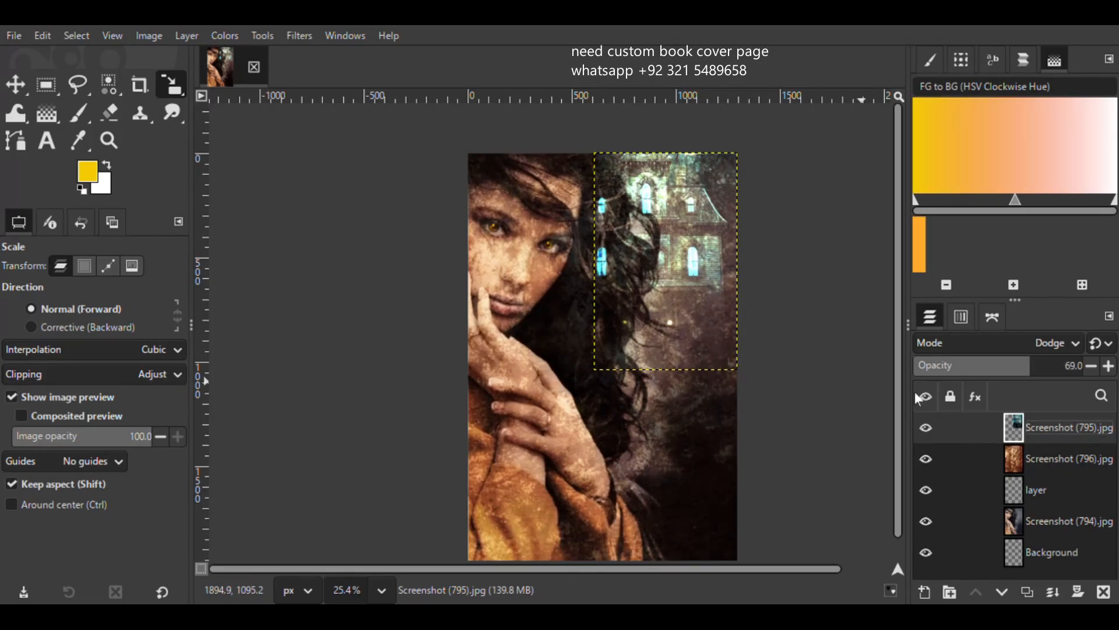
Add a layer mask to the house layer and prepare the Gradient tool with a near-black foreground and white background
left_click(569, 477)
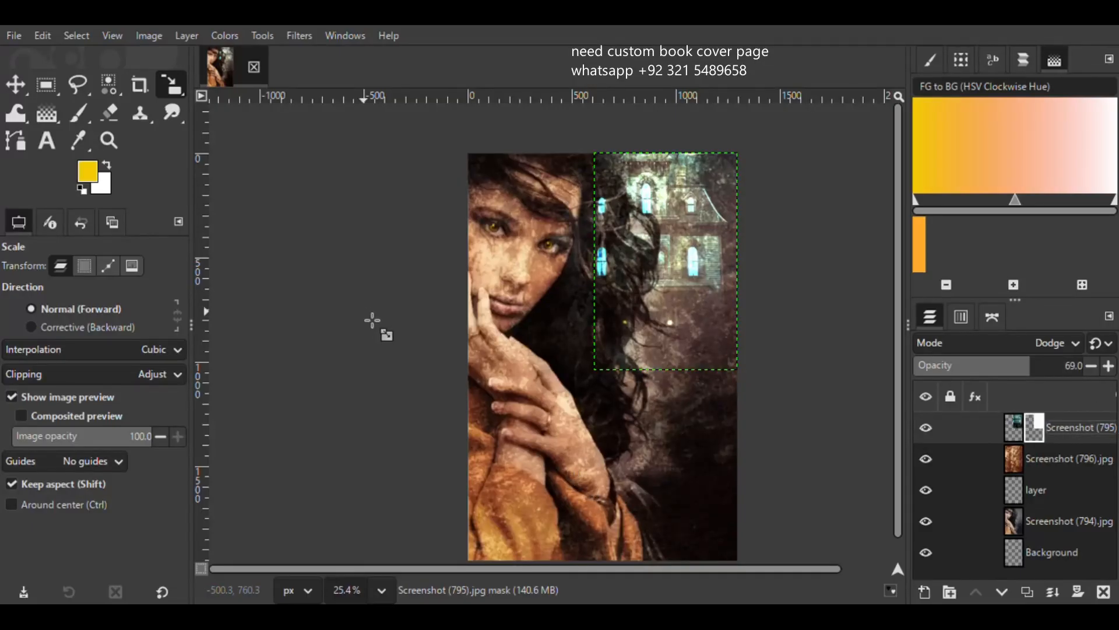
key("g")
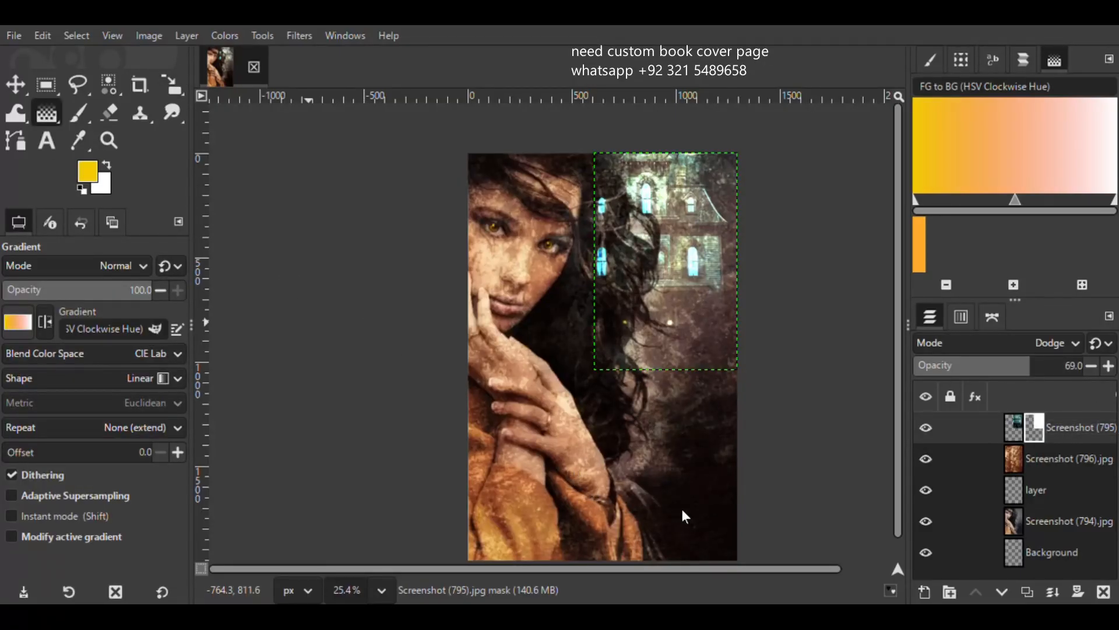
key("d")
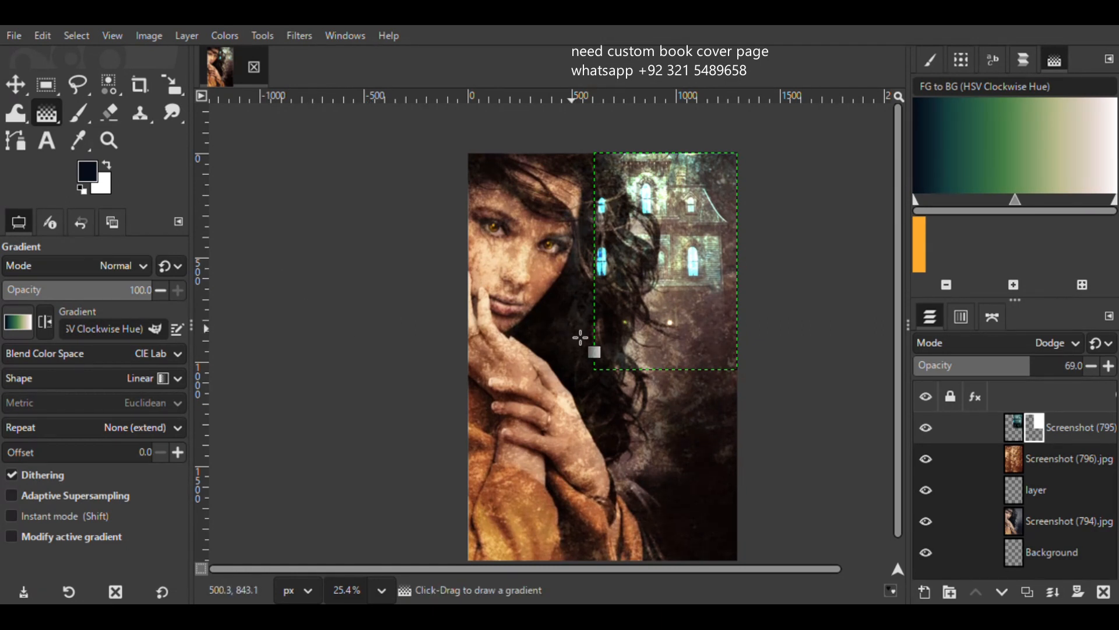
Try a diagonal linear gradient on the house layer's mask, running from the woman's hair into the house
mouse_move(552, 256)
left_mouse_down()
mouse_move(658, 266)
mouse_move(632, 275)
mouse_move(676, 210)
mouse_move(660, 307)
left_mouse_up()
key("Return")
key("Return")
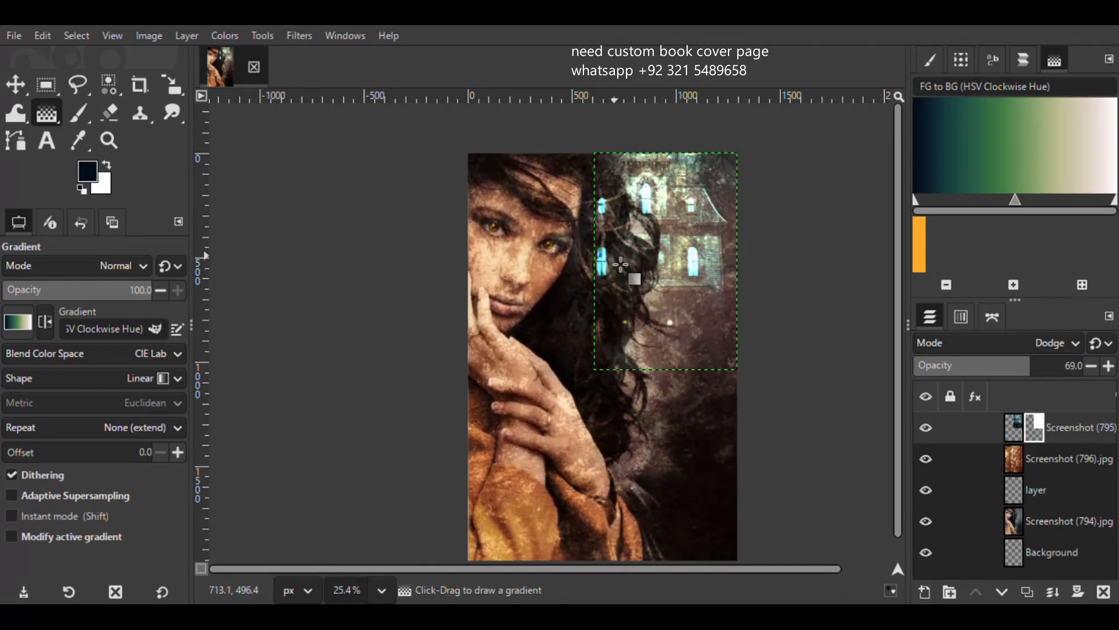
Fade the house's left side with a nearly horizontal dark-to-white linear gradient on its mask, and apply the mask
left_click_drag(594, 241, 719, 239)
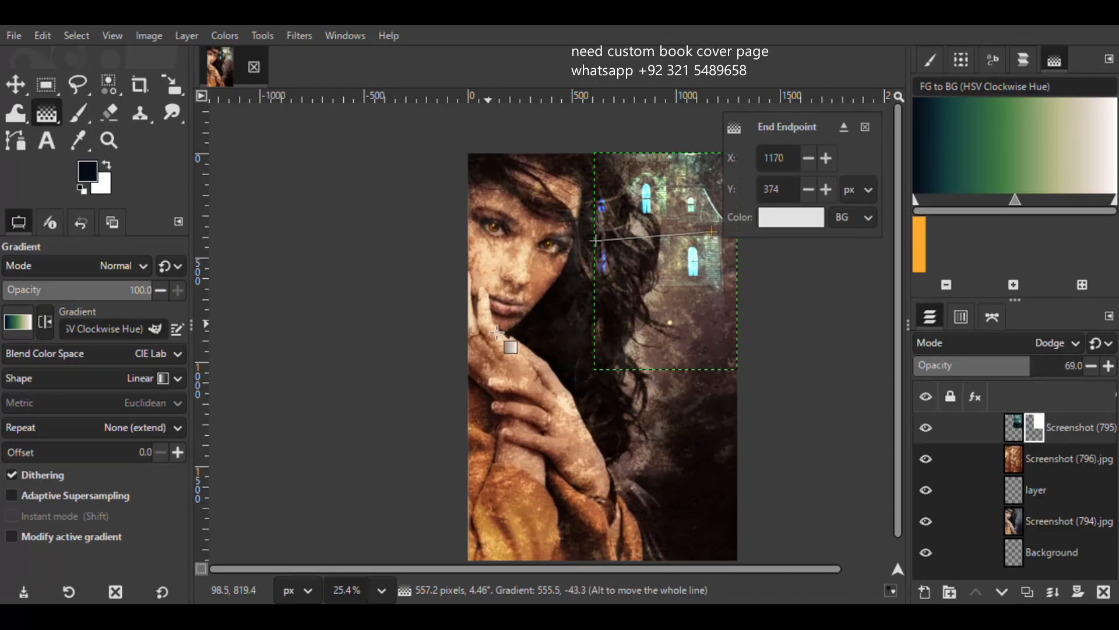
left_click_drag(596, 240, 619, 253)
key("Return")
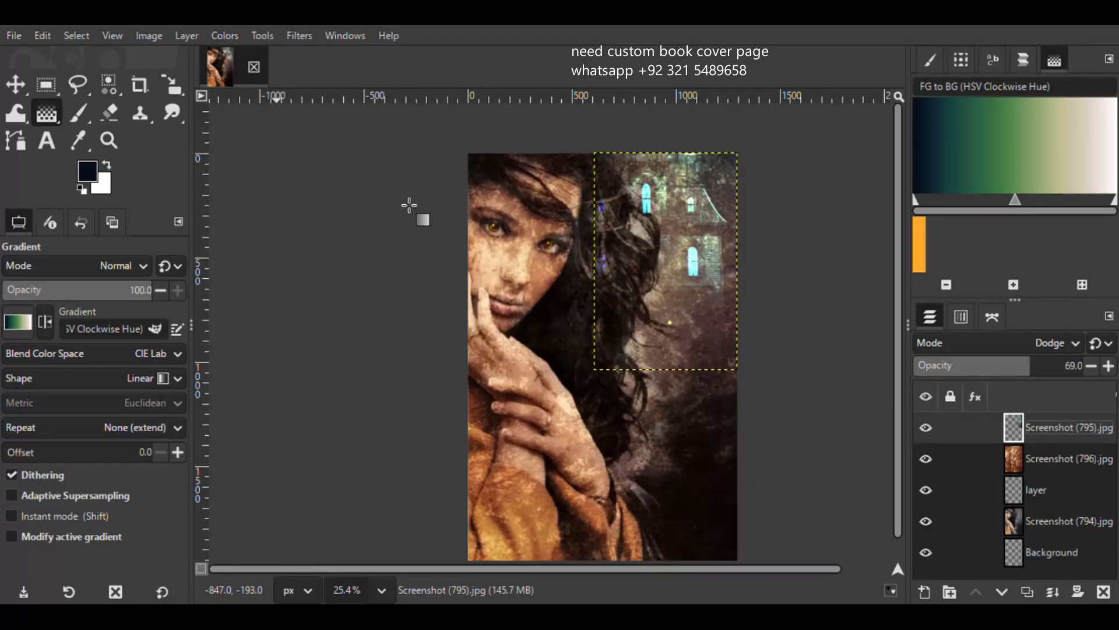
Try painting over the leftover blue window spots in the woman's hair with the dark Paintbrush, and undo the strokes
left_click(88, 117)
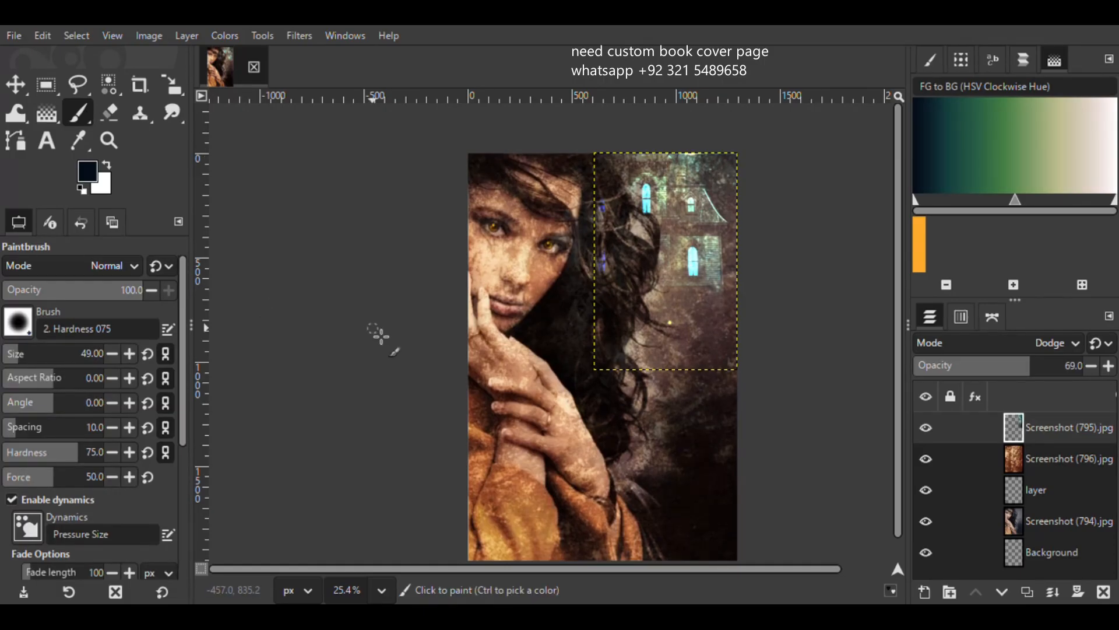
scroll(589, 309, "up", 3)
left_click_drag(593, 140, 593, 176)
left_click_drag(599, 225, 597, 272)
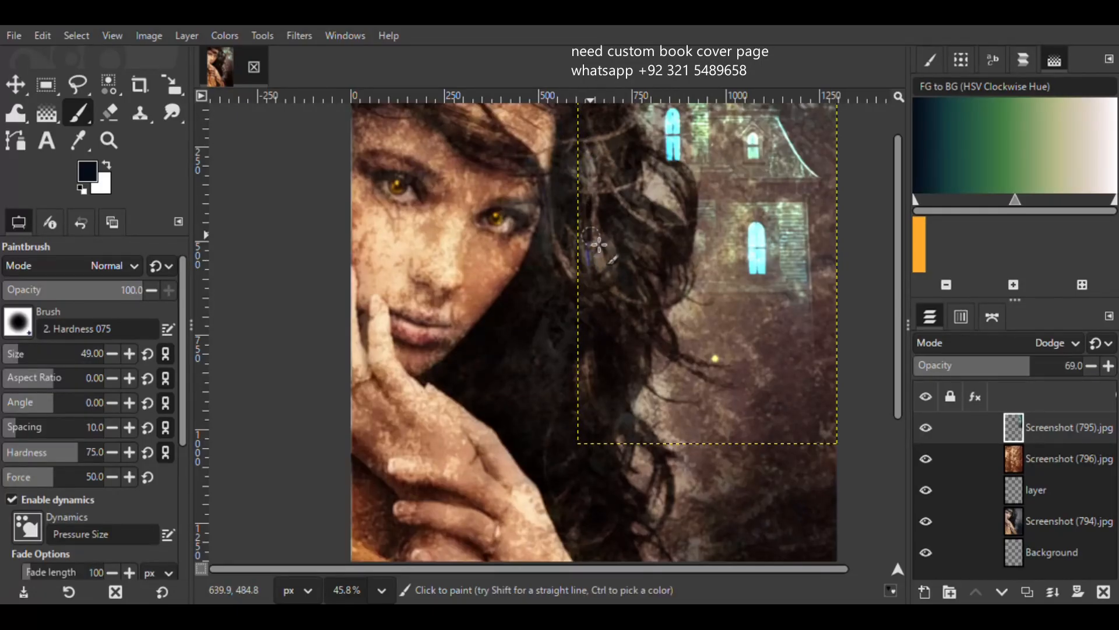
key("ctrl+z")
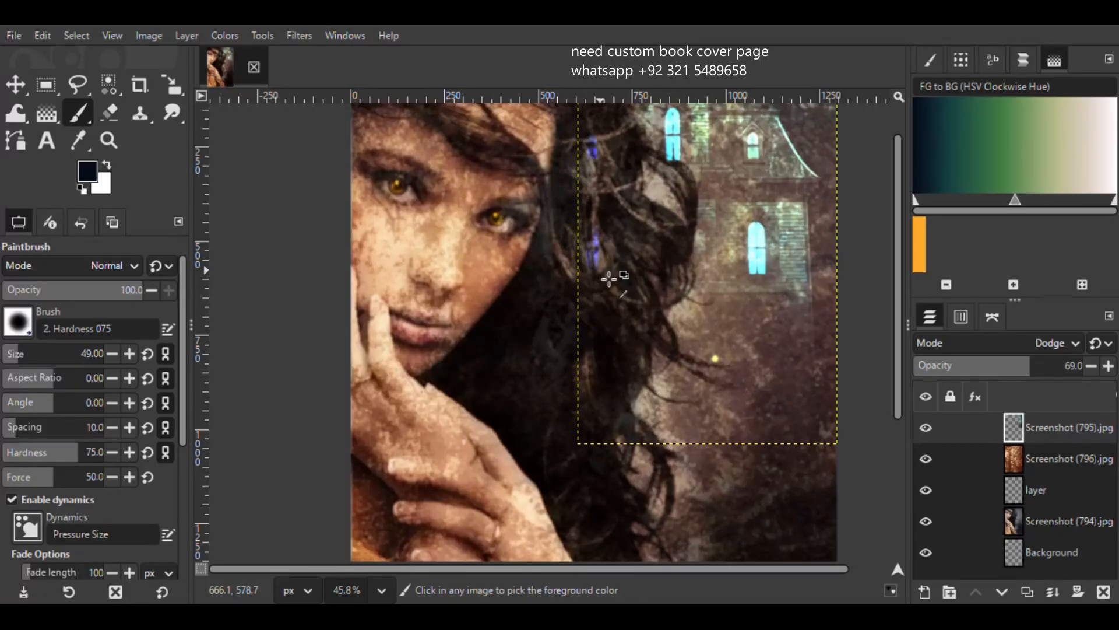
Clear the leftover blue window spots from the hair using the house layer's mask, and shift the house's colours to orange-red
key("ctrl+z")
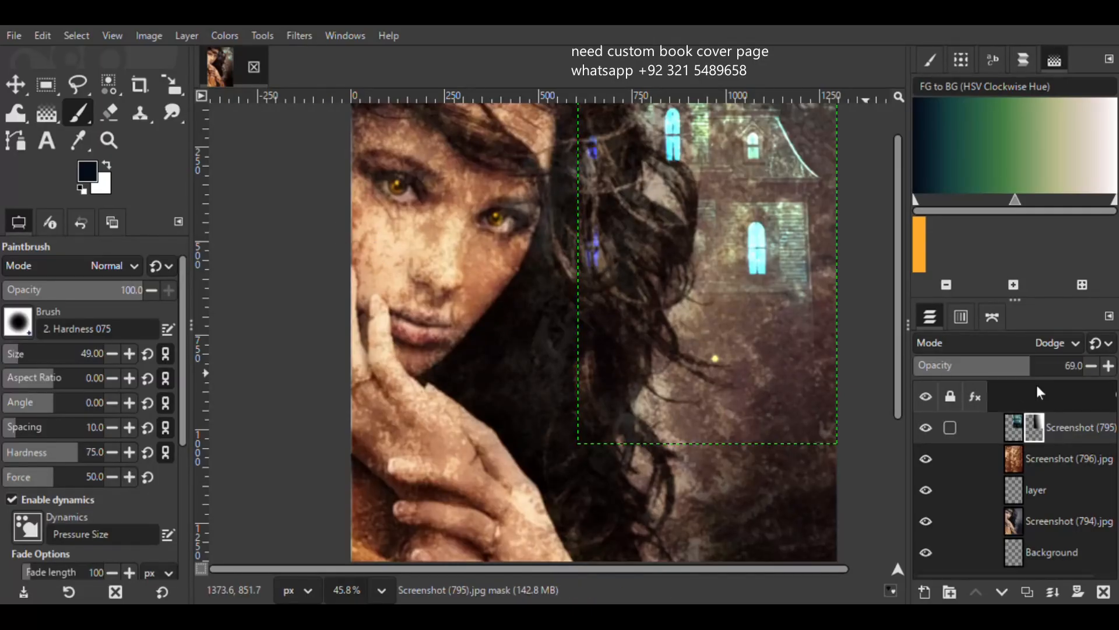
left_click(945, 430)
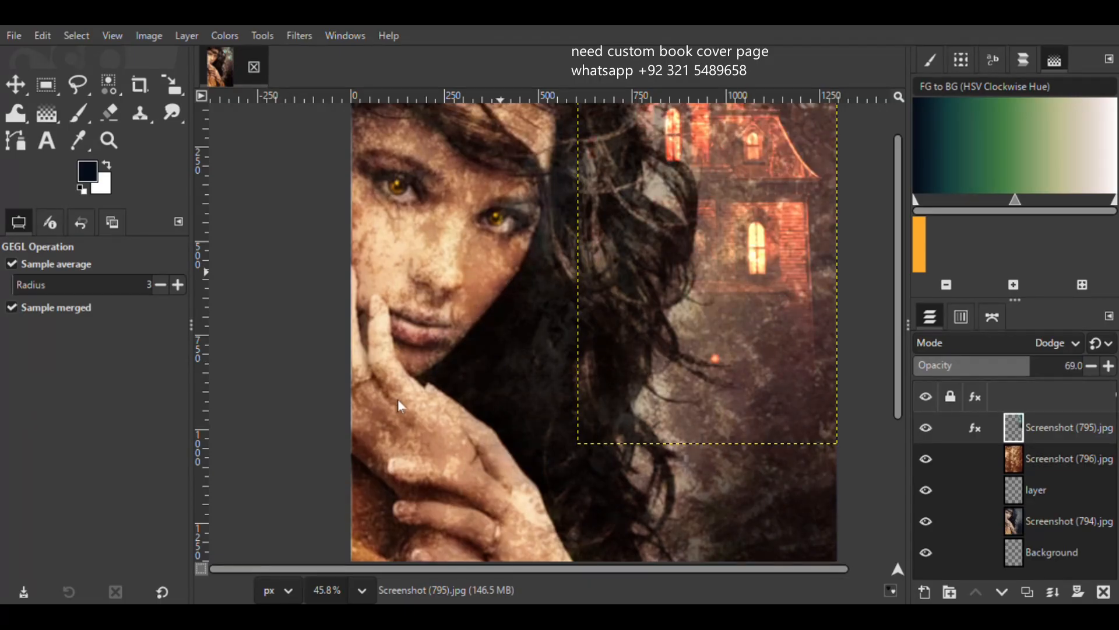
key("p")
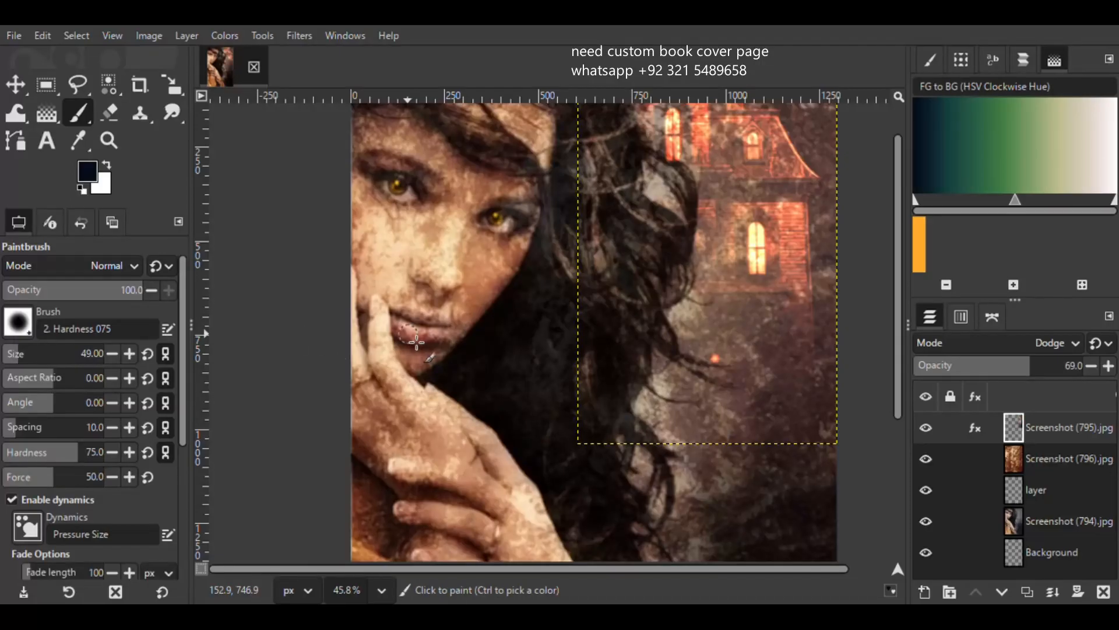
scroll(309, 303, "down", 5)
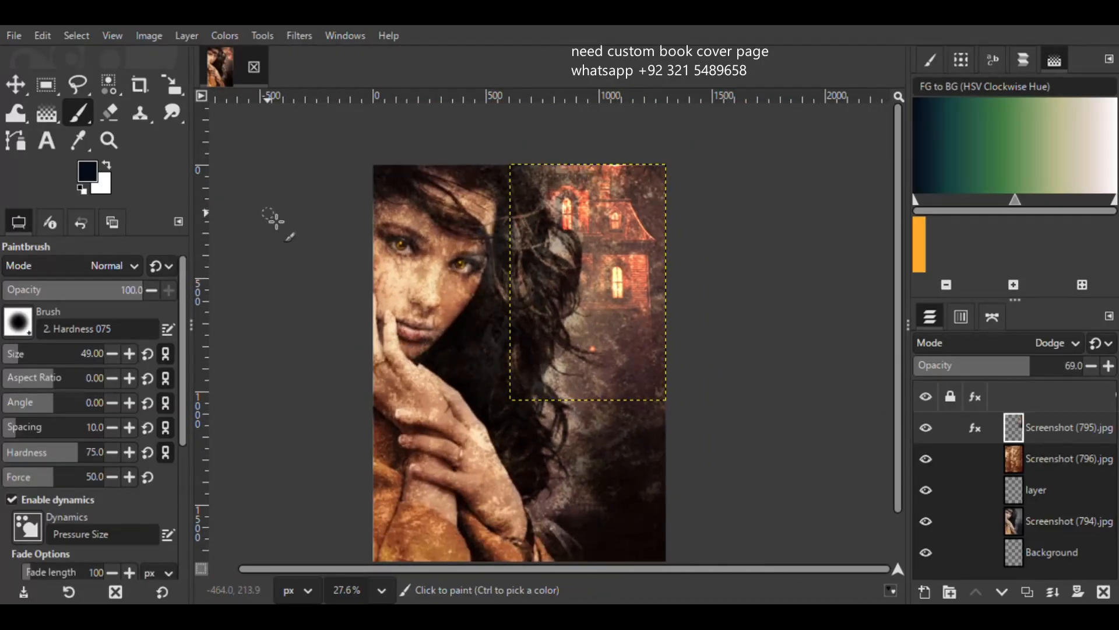
scroll(285, 165, "down", 2)
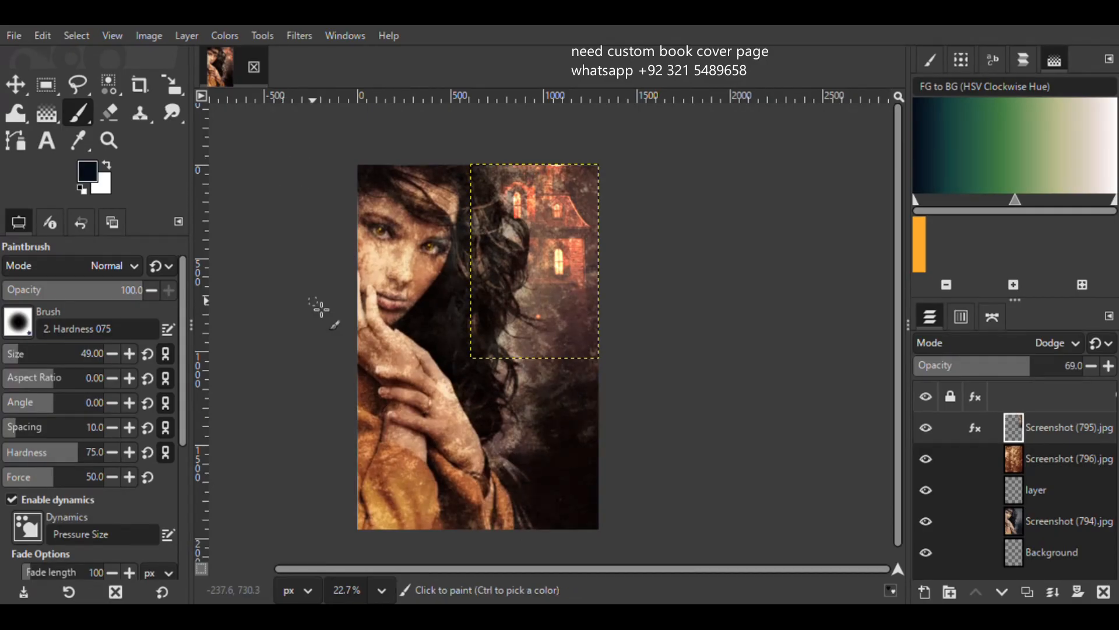
Add a Monospace text reading "book coe" over the woman's hands in the lower half of the cover
left_click(47, 143)
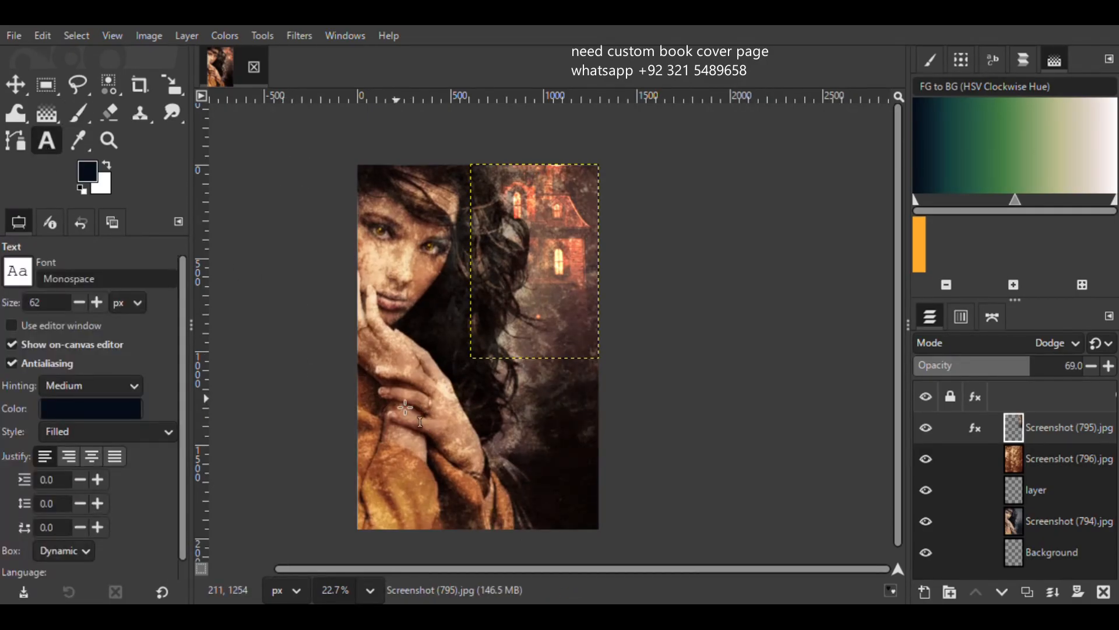
left_click(379, 390)
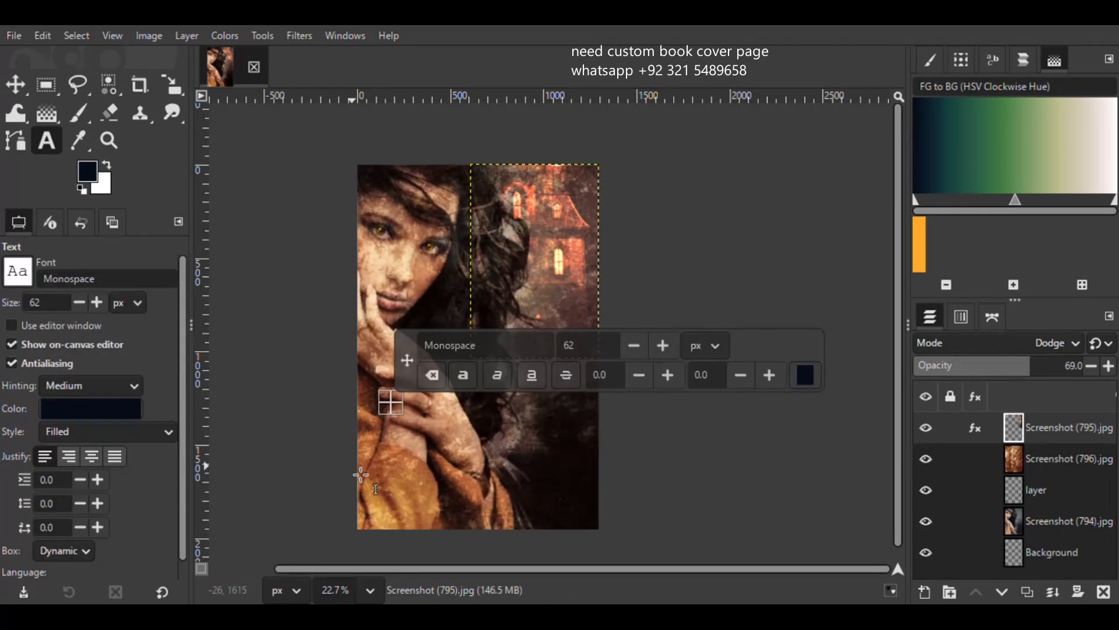
type("book")
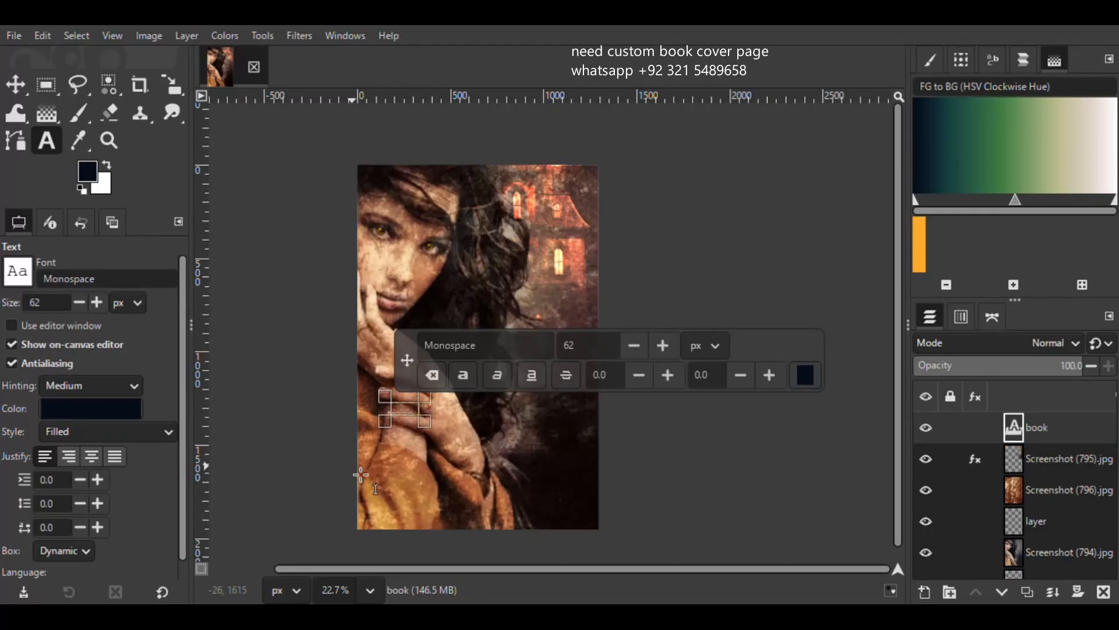
type(" coe")
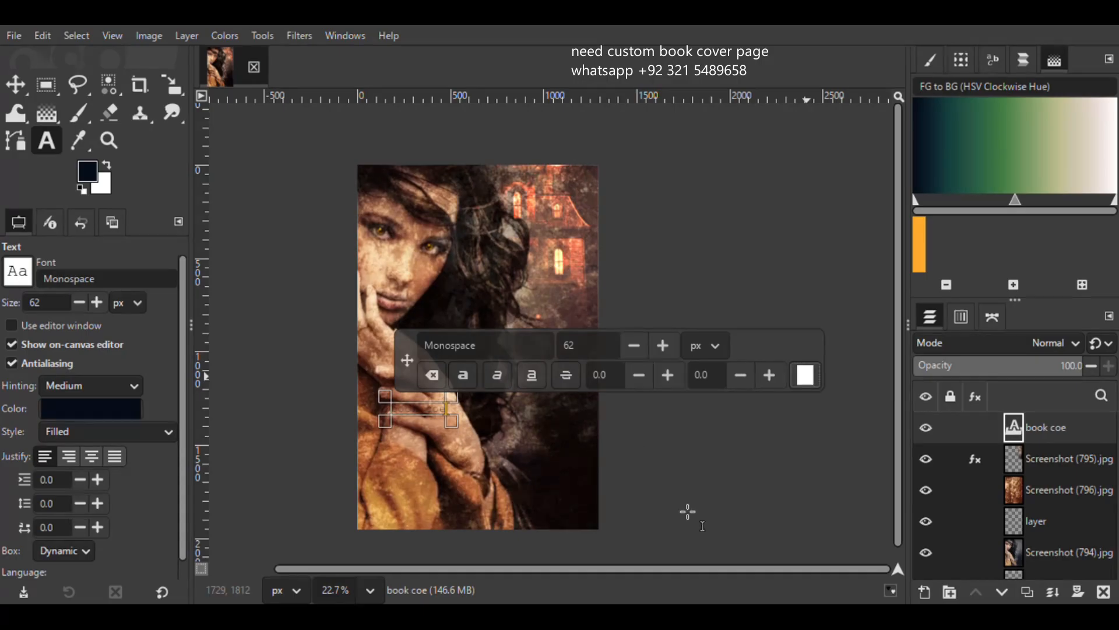
Colour the whole "book coe" text white and enlarge it to 156 px
key("ctrl+a")
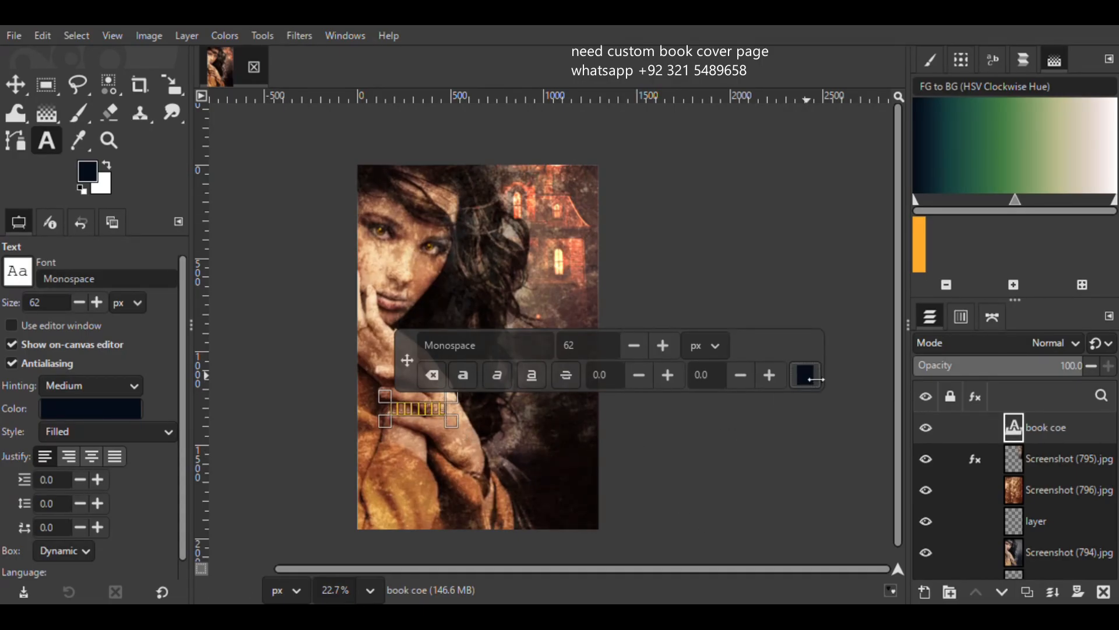
left_click(671, 502)
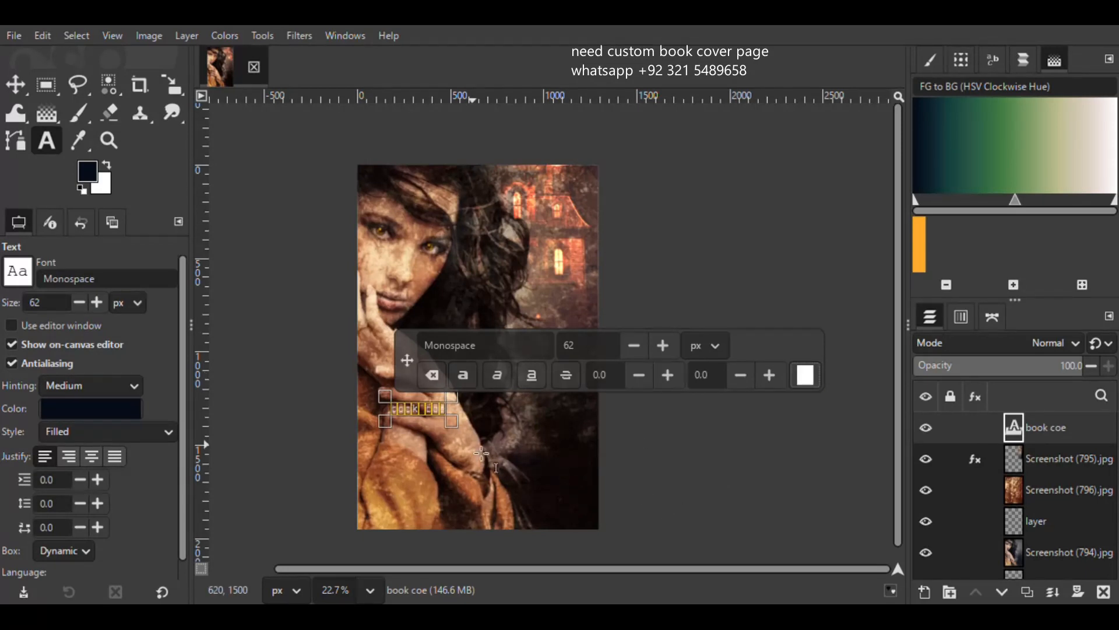
left_click(610, 356)
scroll(610, 356, "up", 20)
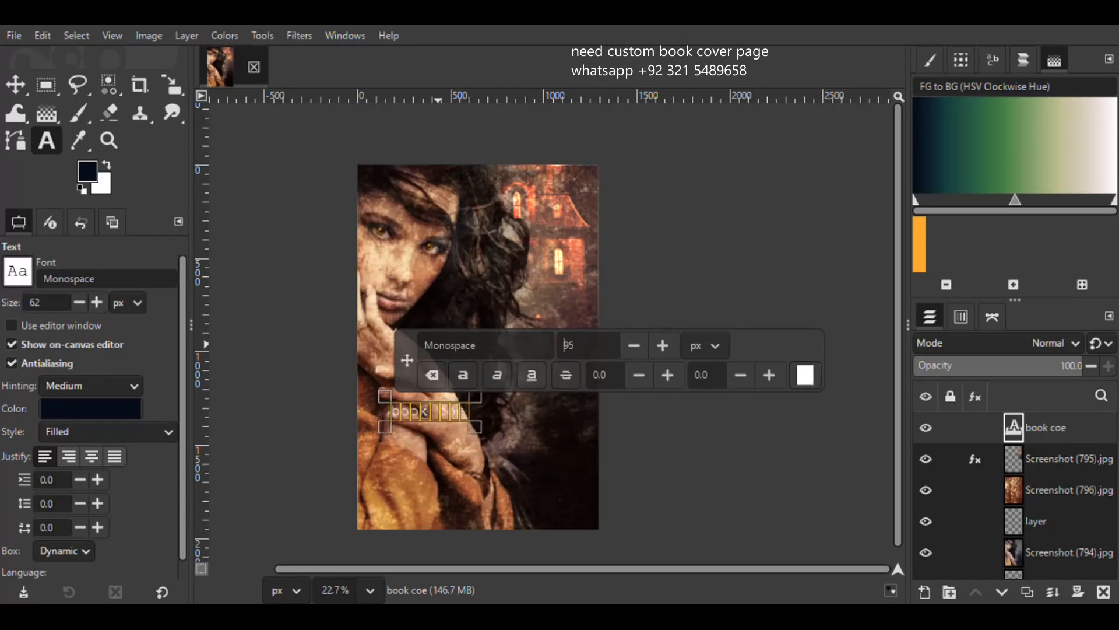
scroll(589, 345, "up", 20)
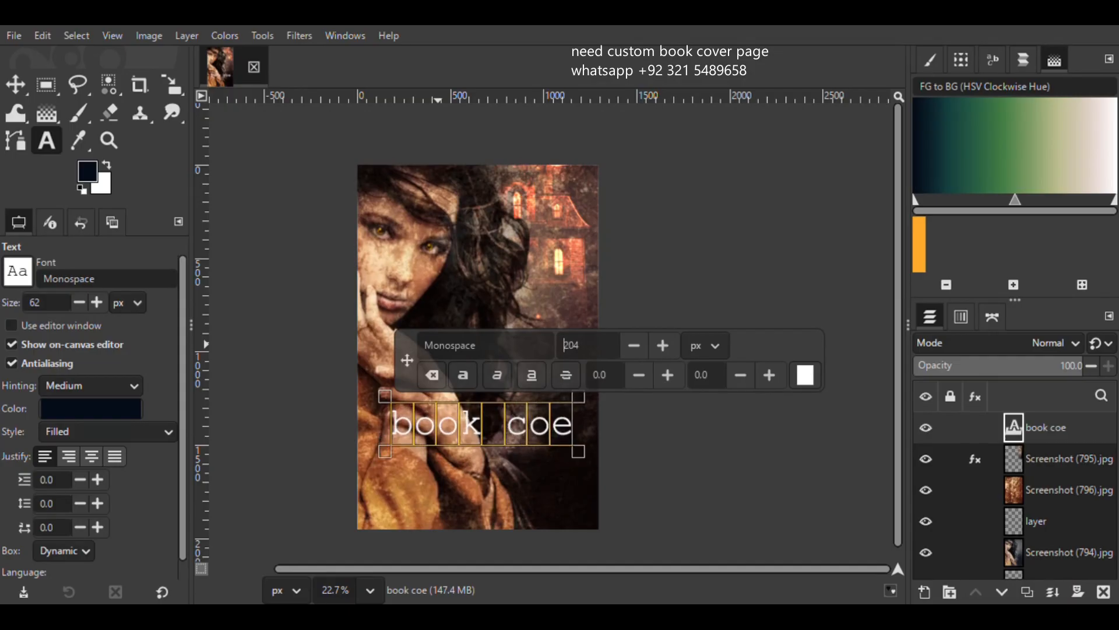
scroll(564, 345, "down", 20)
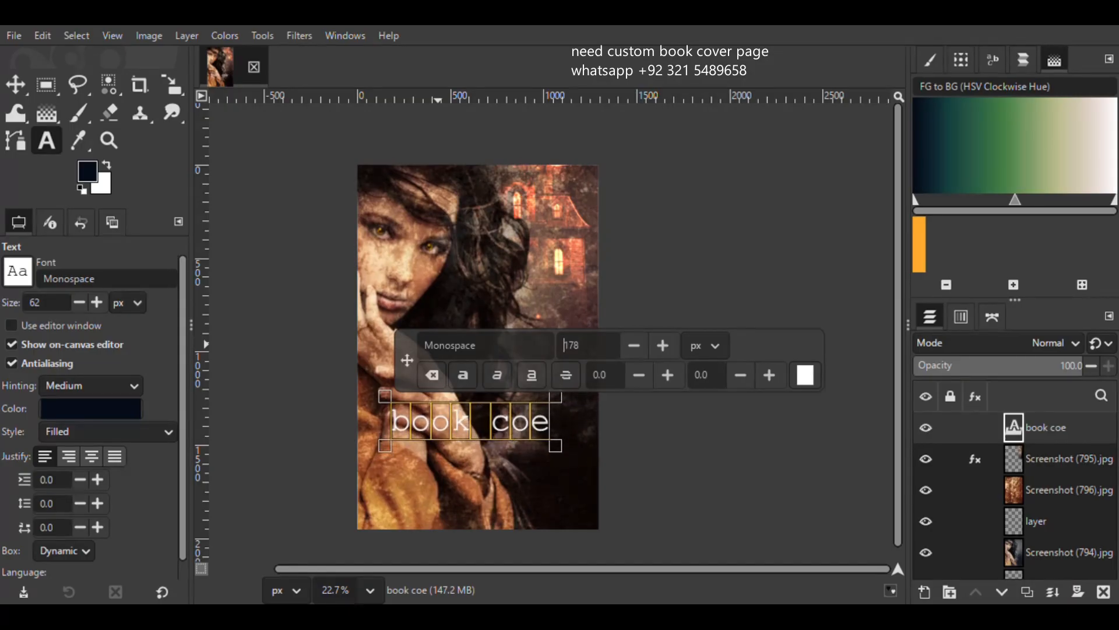
Replace the first letter of the title text with a capital "B"
left_click(524, 420)
key("Left")
key("Left")
key("Left")
key("Left")
key("Left")
key("Left")
key("Left")
key("BackSpace")
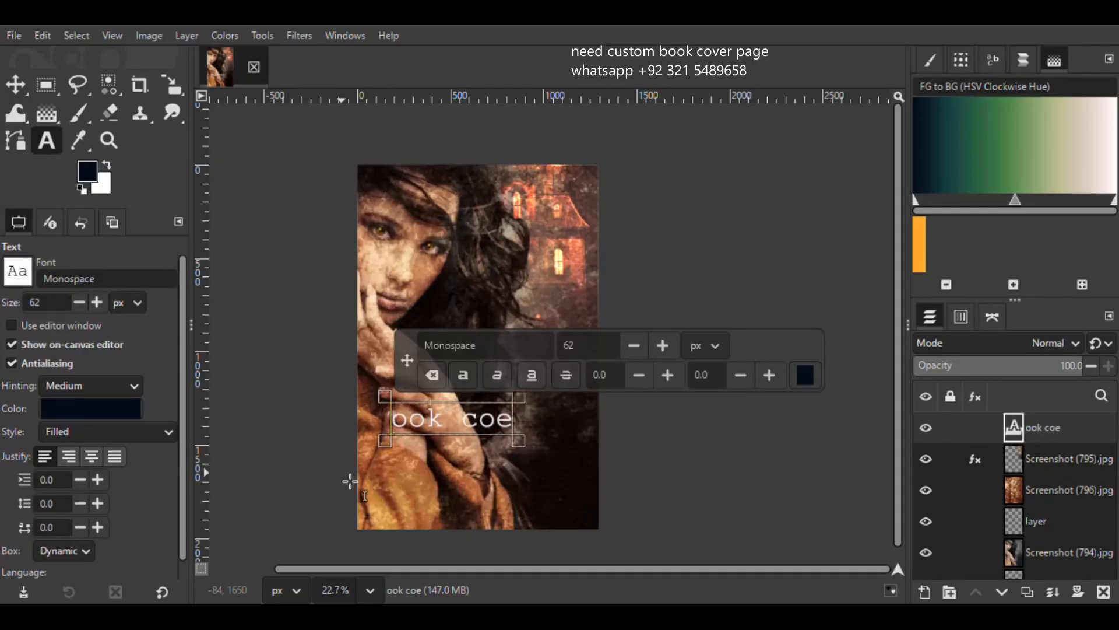
type("B")
key("BackSpace")
type("b")
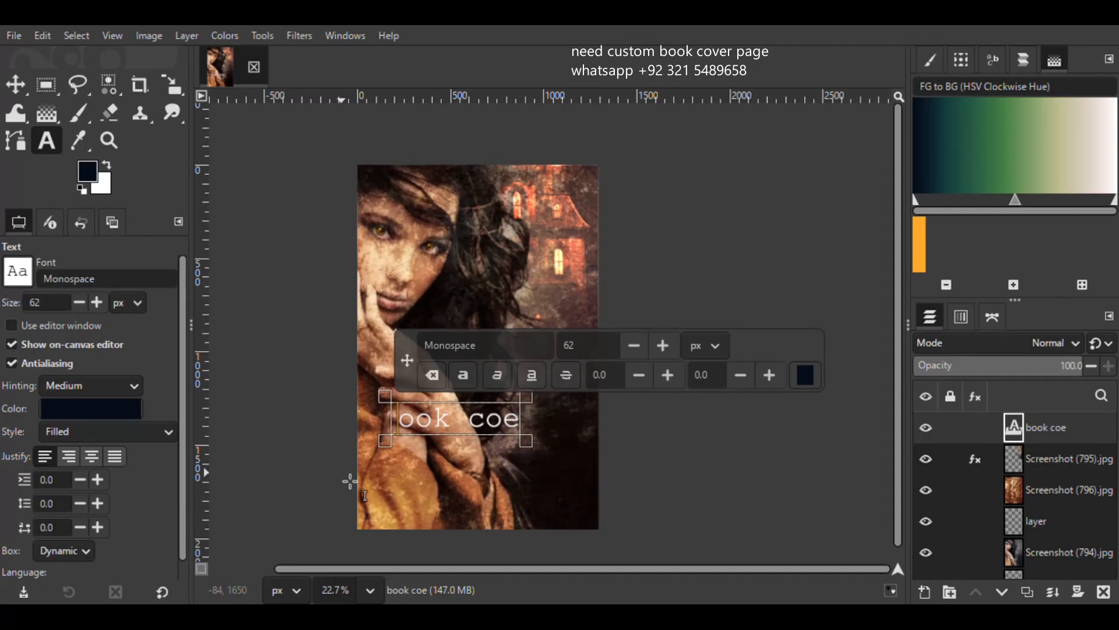
key("BackSpace")
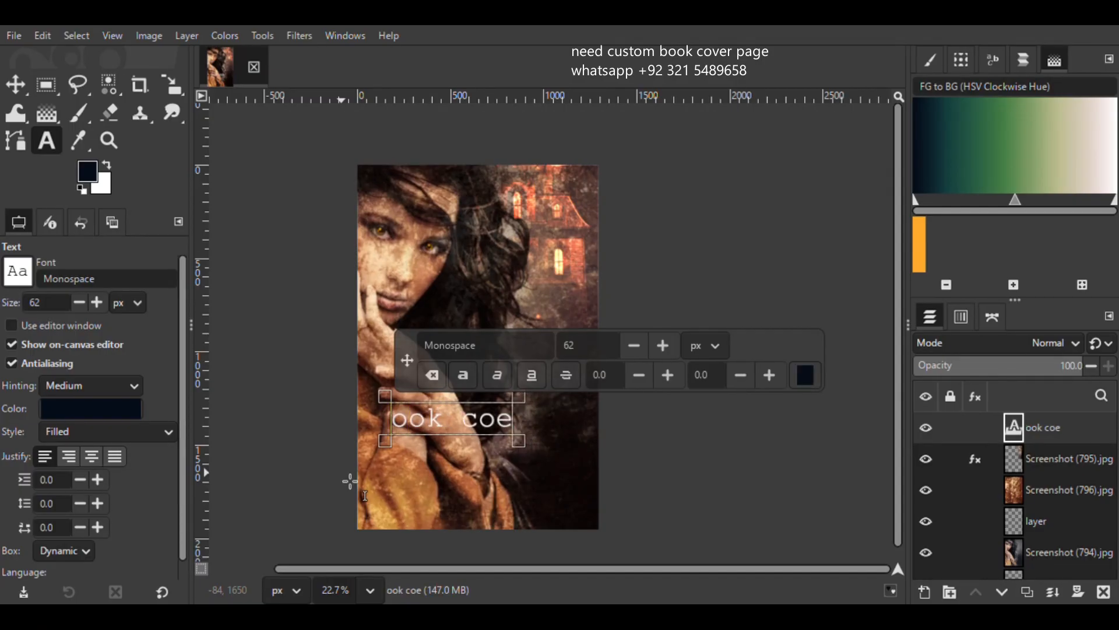
type("B")
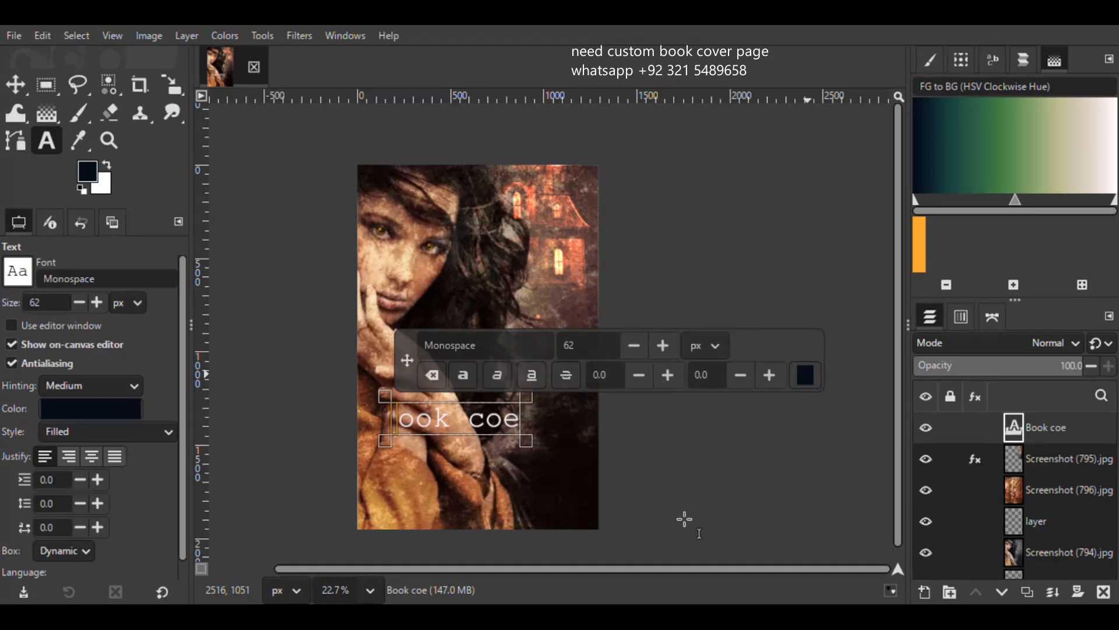
Match the capital "B" to the rest of the title in white at 156 px
left_click(531, 424)
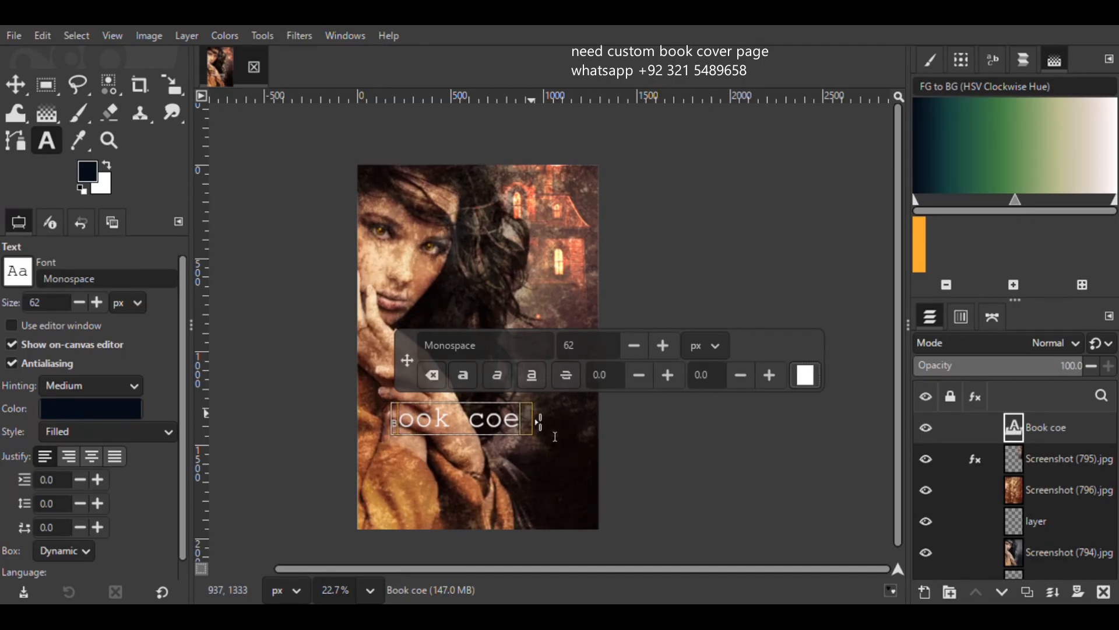
left_click(443, 436)
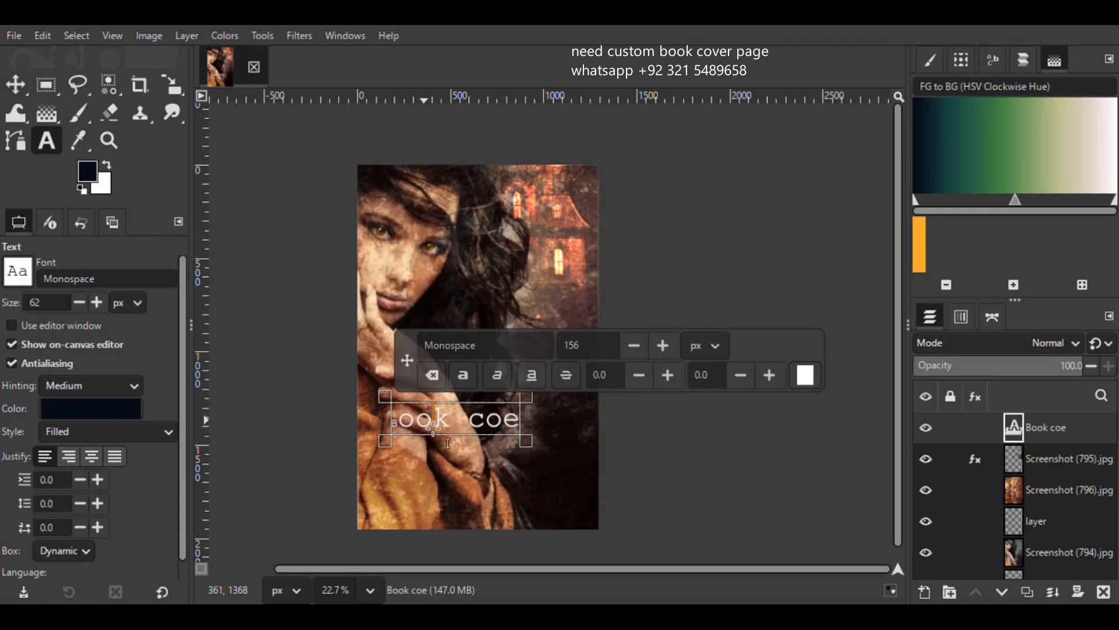
left_click(485, 428)
key("Left")
key("Left")
key("Left")
key("Left")
key("Left")
key("Left")
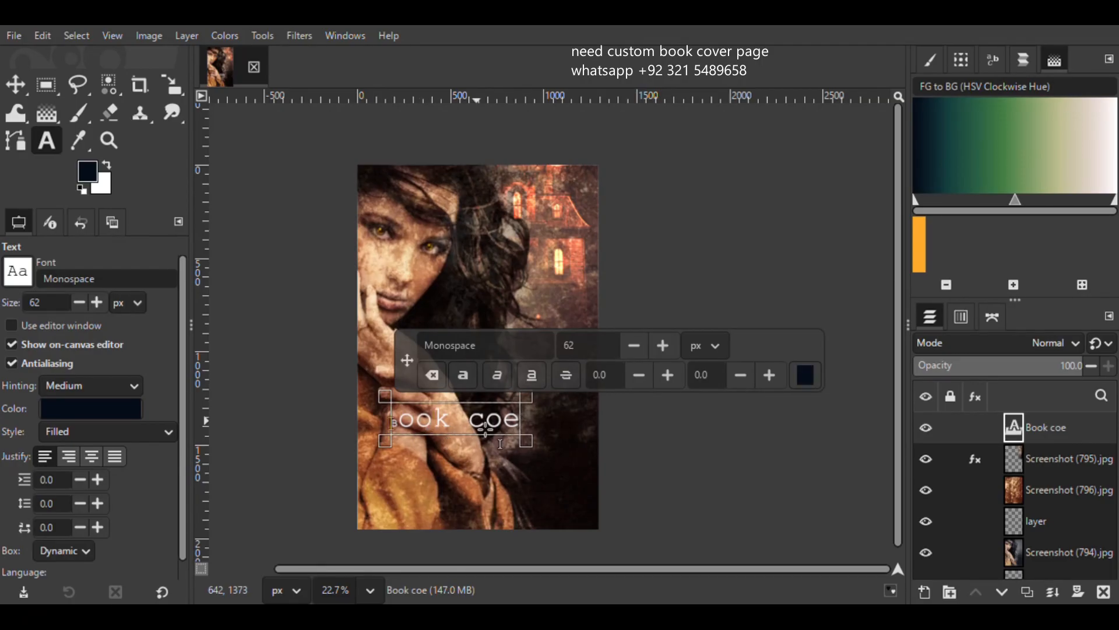
key("shift+Right")
left_click(598, 350)
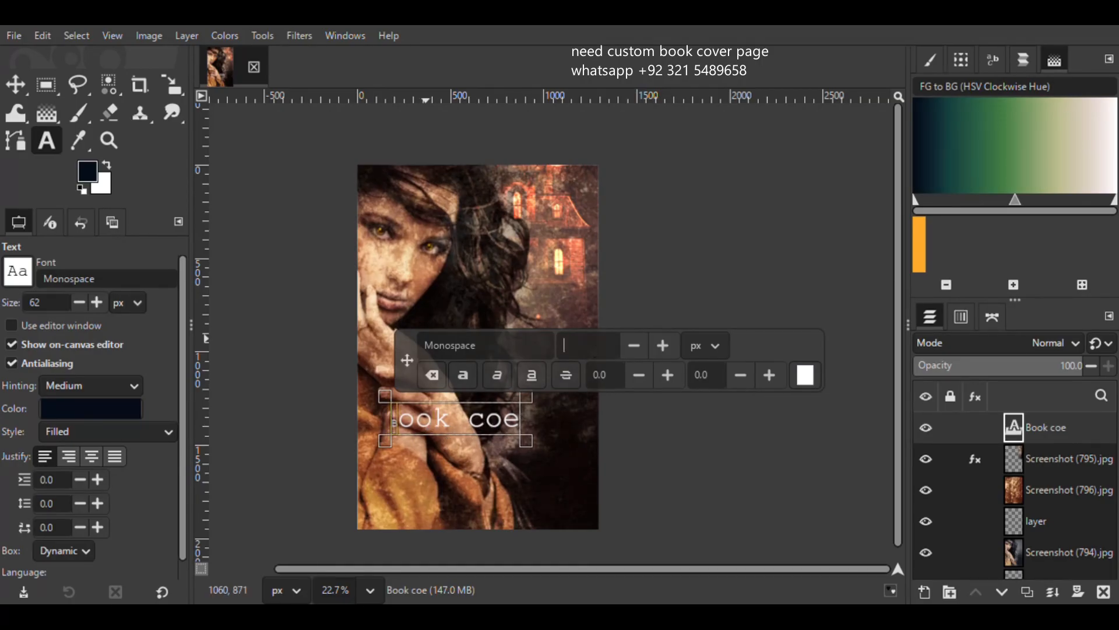
type("156V")
Correct the title to "Book cover" and add "Tutorial" two lines below it
key("Right")
key("BackSpace")
key("BackSpace")
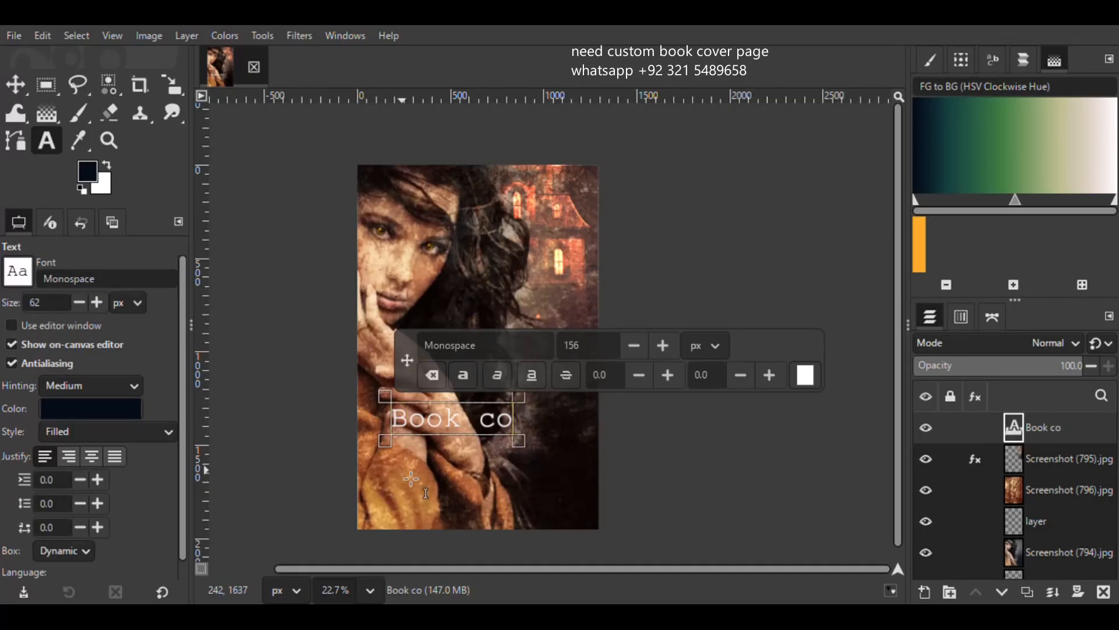
type("ver")
key("Return")
key("Return")
type("tur")
key("BackSpace")
key("BackSpace")
key("BackSpace")
type("Tutorial")
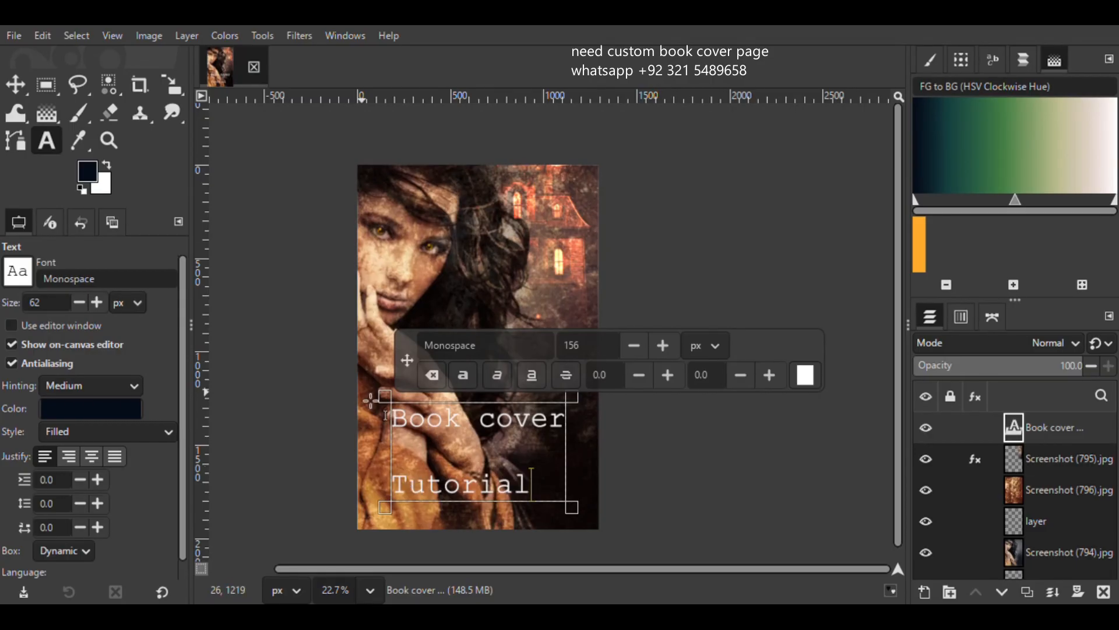
Remove the blank line between "Book cover" and "Tutorial", and indent "Tutorial" so it sits centred under the first line
key("Up")
key("BackSpace")
key("Right")
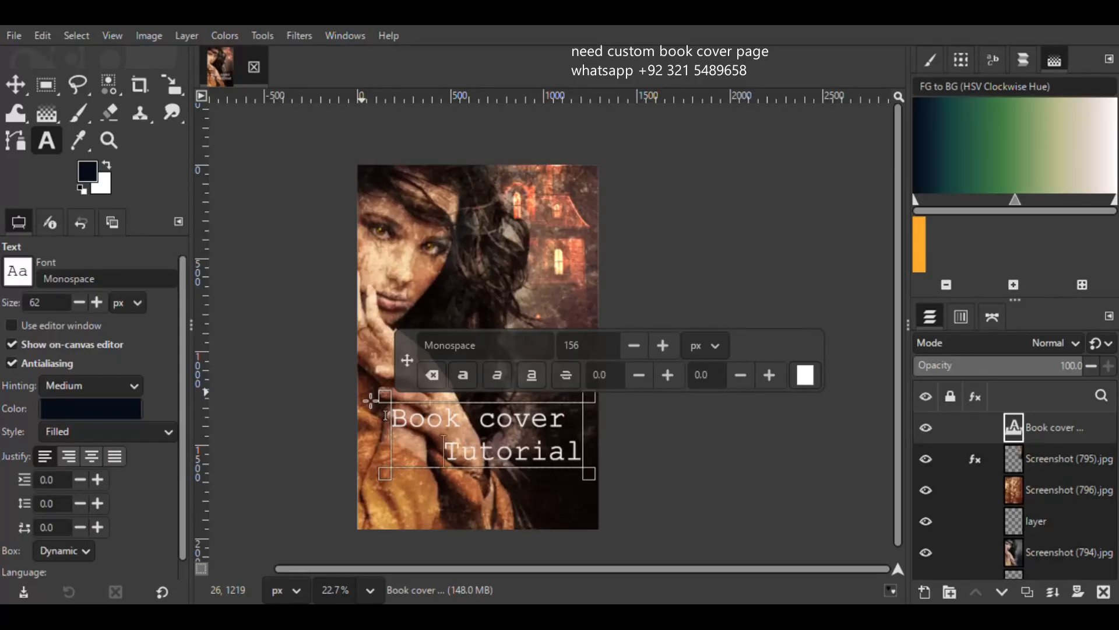
key("BackSpace")
key("BackSpace")
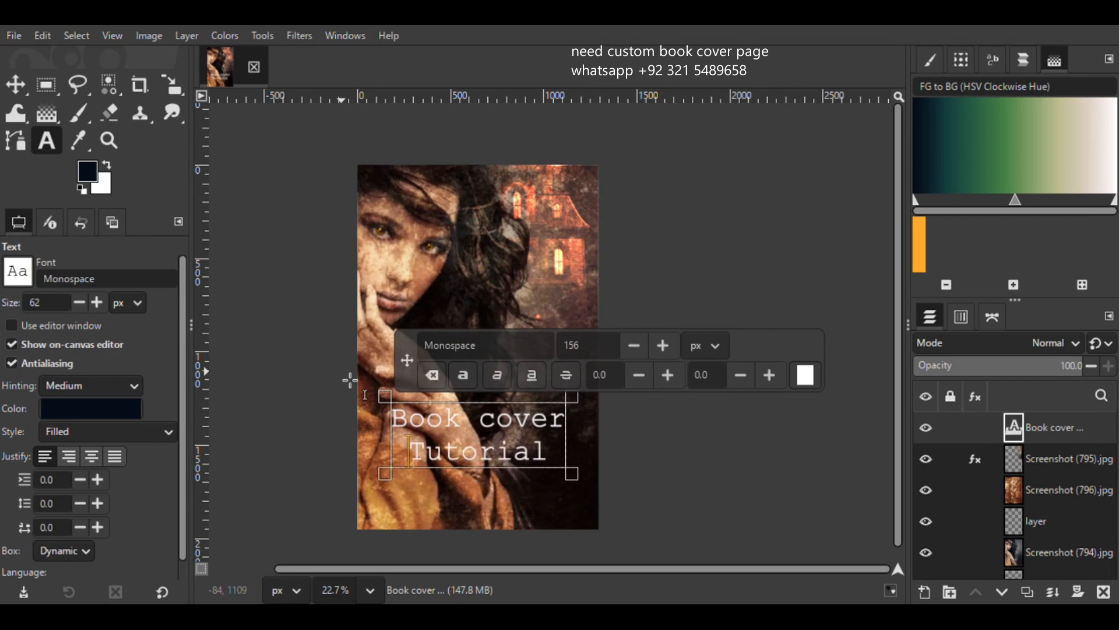
Move the title text slightly lower on the cover and give it a dark drop shadow
left_click(15, 84)
left_click_drag(491, 426, 512, 469)
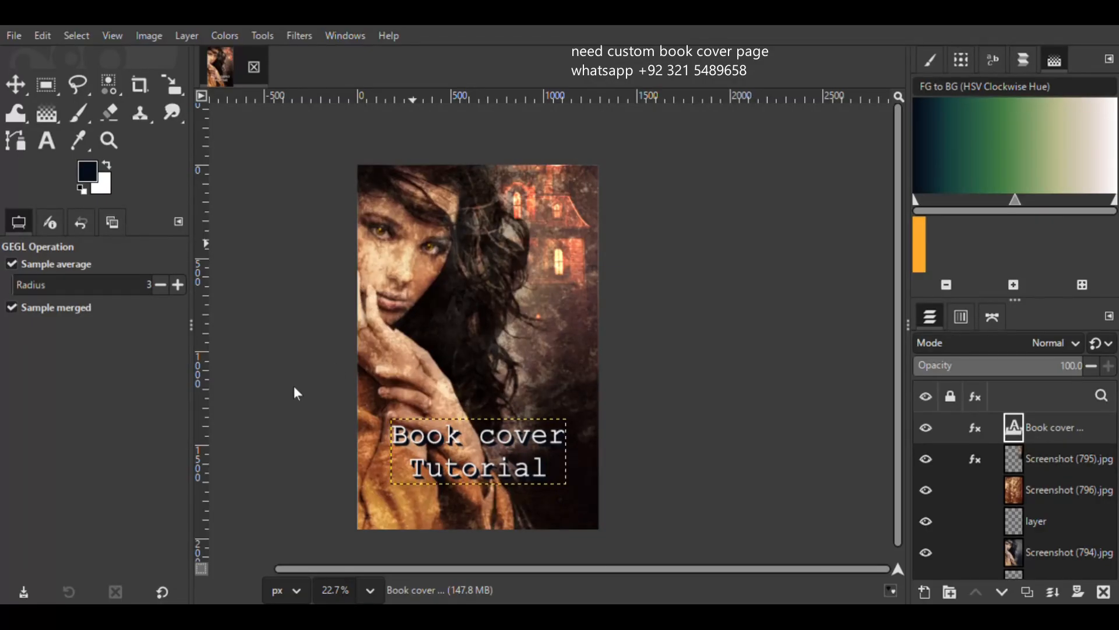
key("m")
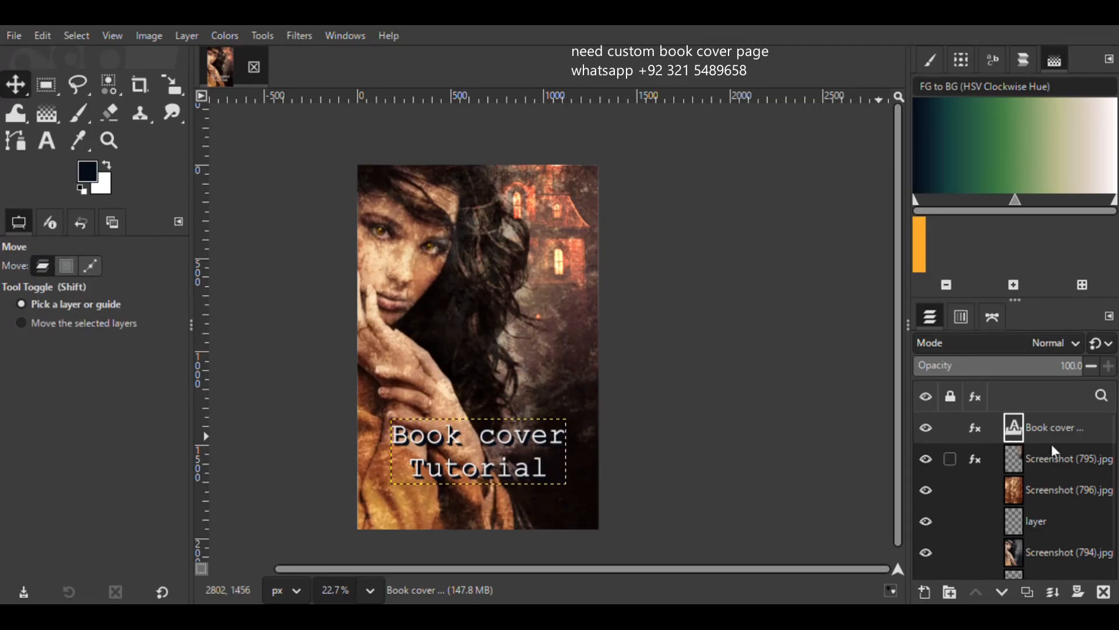
Add a transparent full-size layer named "background" and place it directly below the title text layer
left_click(991, 489)
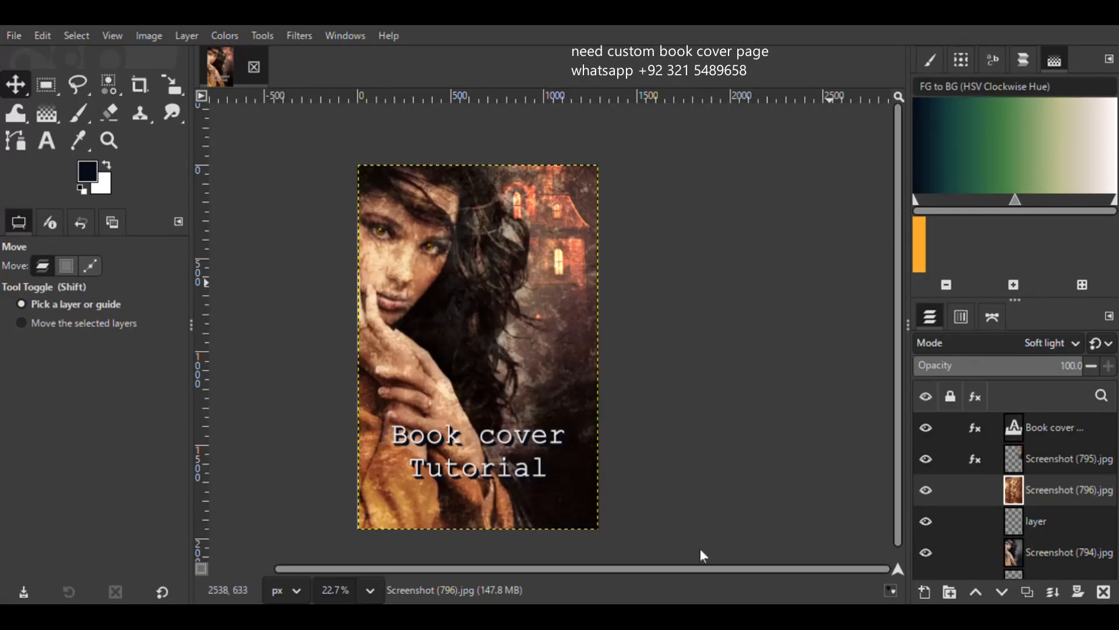
left_click_drag(1035, 493, 1033, 443)
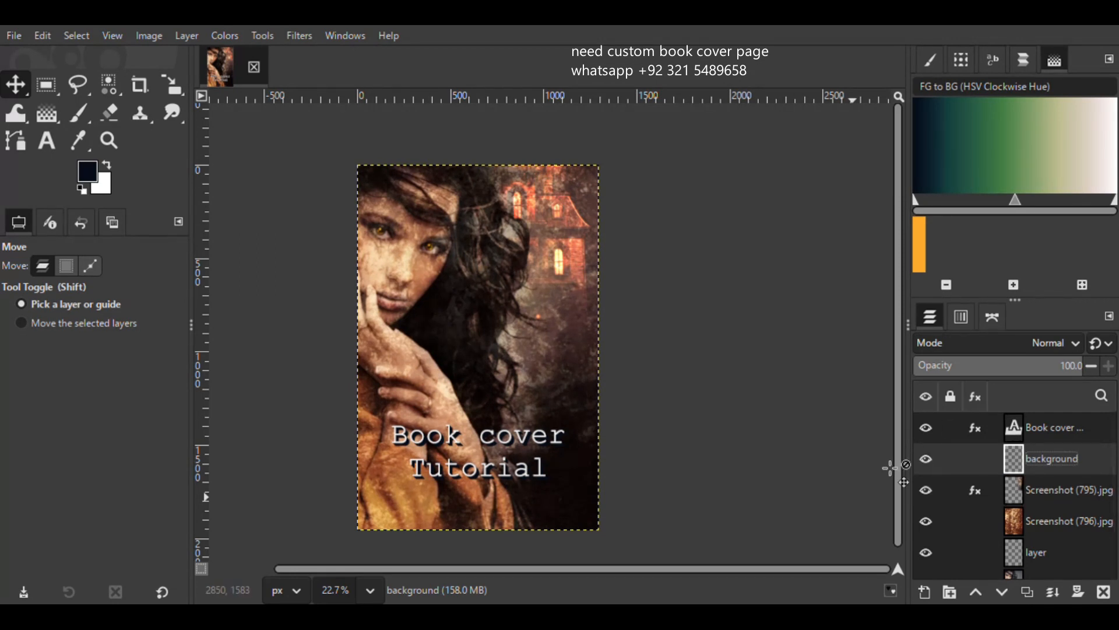
Set the Gradient tool to use the "FG to Transparent" gradient
left_click(47, 112)
left_click(129, 329)
key("BackSpace")
key("BackSpace")
key("BackSpace")
key("BackSpace")
key("BackSpace")
key("BackSpace")
key("BackSpace")
key("BackSpace")
key("BackSpace")
key("BackSpace")
key("BackSpace")
key("BackSpace")
key("BackSpace")
key("BackSpace")
key("BackSpace")
key("BackSpace")
key("BackSpace")
key("BackSpace")
key("BackSpace")
key("BackSpace")
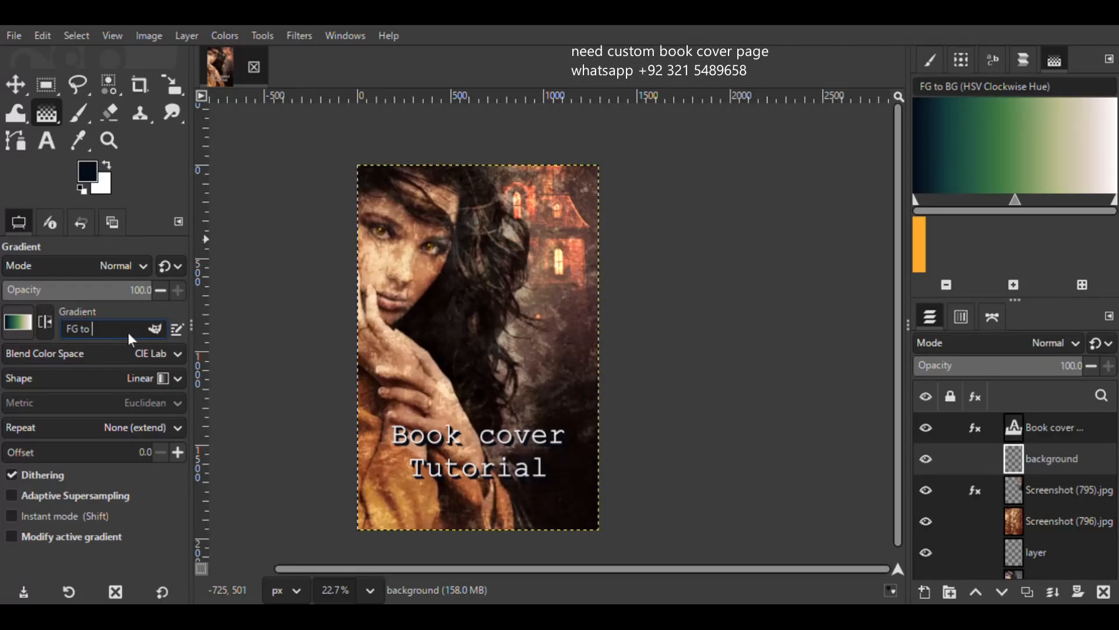
type("Transparent")
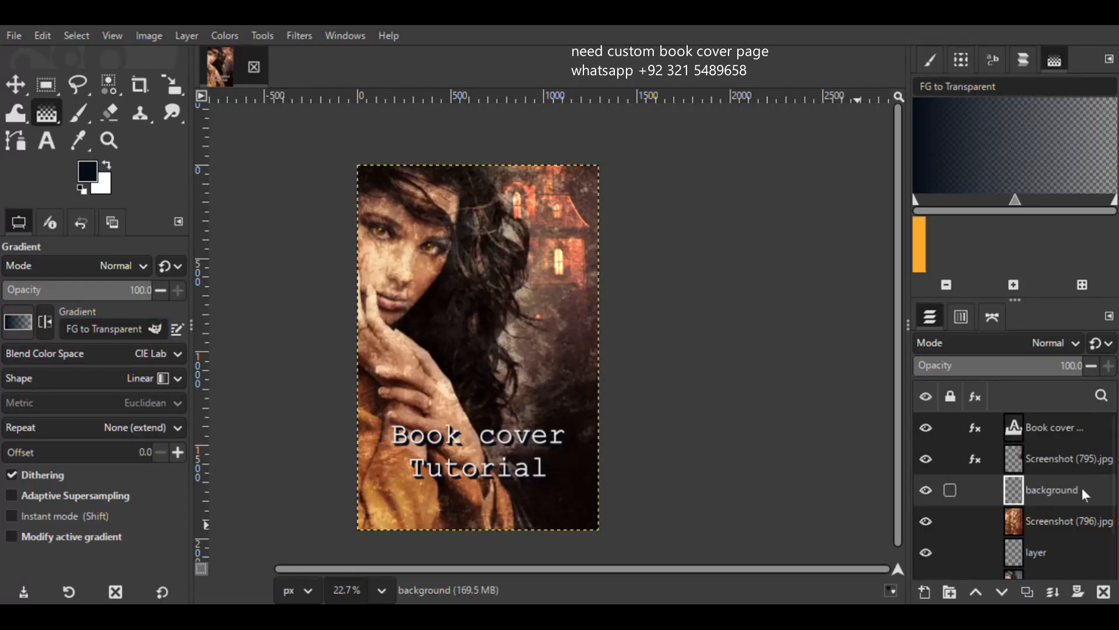
Place the background layer directly below the title and draw a vertical dark-to-transparent gradient, about 1060 px long, upward from the cover's bottom
left_click_drag(1082, 489, 1029, 443)
left_click_drag(474, 512, 486, 323)
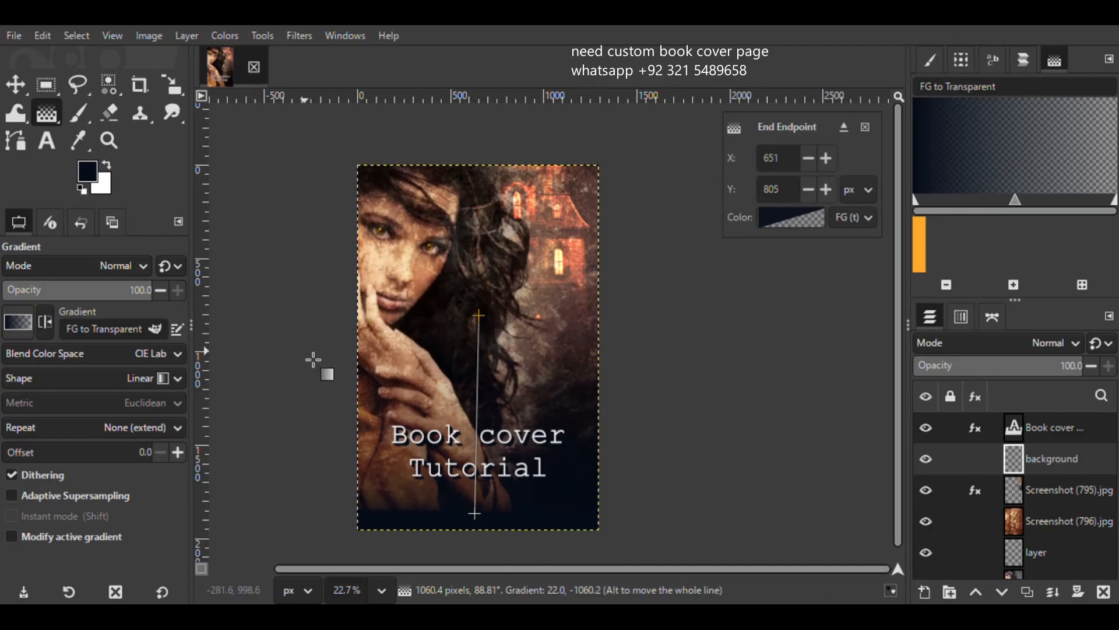
key("Return")
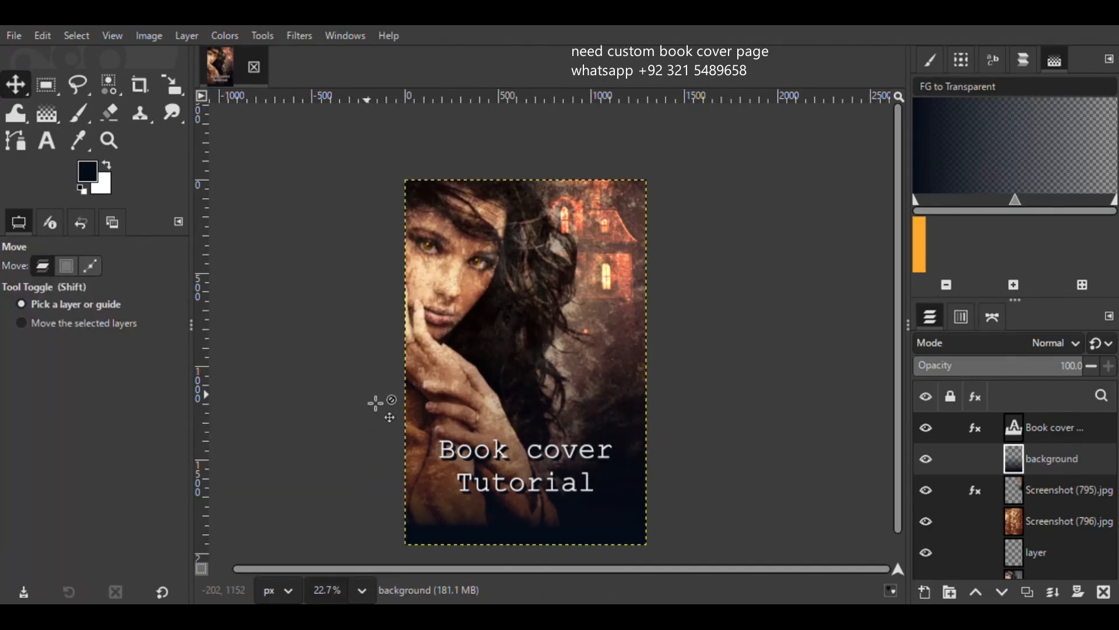
Replace the whole title text with "BOOK" in capitals at 162 px
left_click(48, 142)
left_click(578, 488)
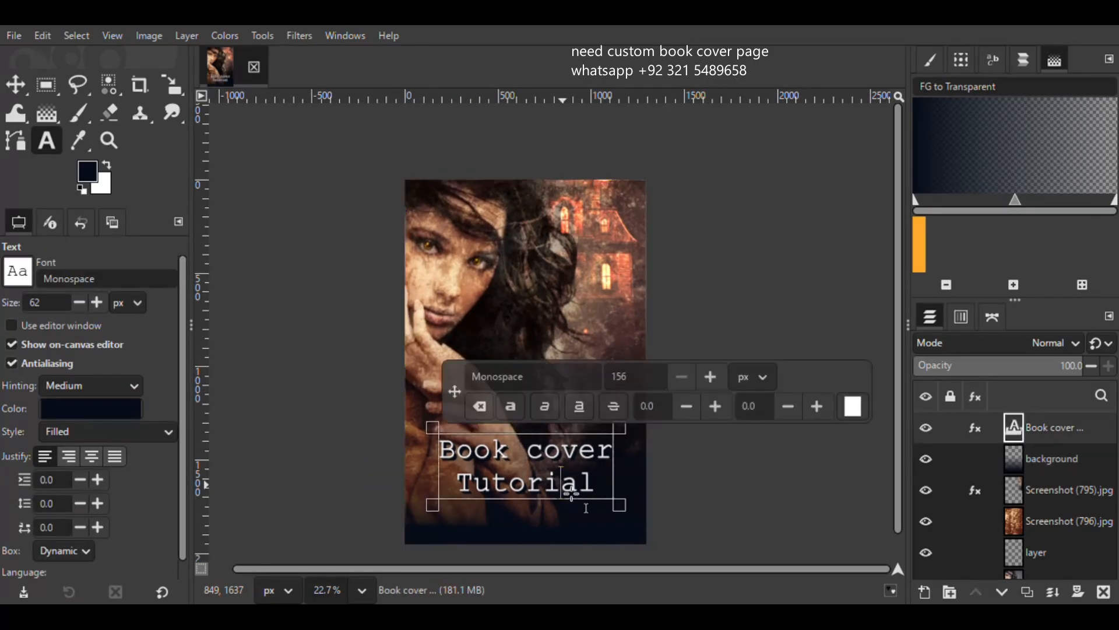
key("Right")
key("shift+Left")
key("shift+Left")
key("shift+Left")
key("shift+Left")
key("shift+Left")
key("shift+Left")
key("shift+Left")
key("shift+Left")
key("shift+Left")
key("shift+Left")
key("shift+Left")
key("shift+Left")
key("shift+Left")
key("shift+Left")
key("shift+Left")
key("shift+Left")
key("shift+Left")
key("shift+Left")
key("shift+Left")
key("shift+Left")
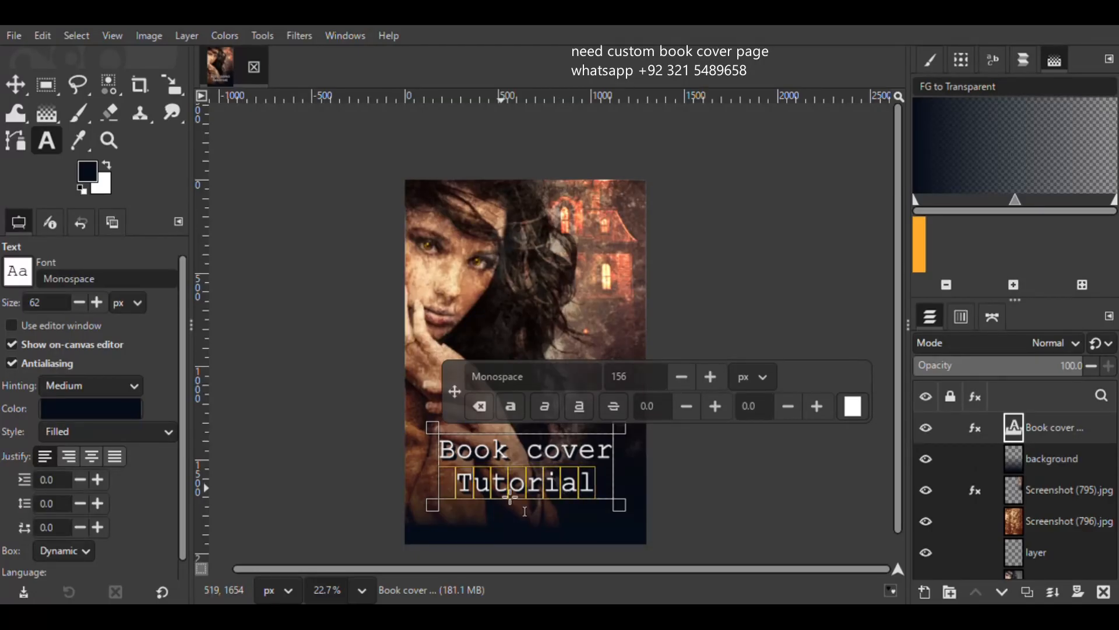
key("BackSpace")
type("b")
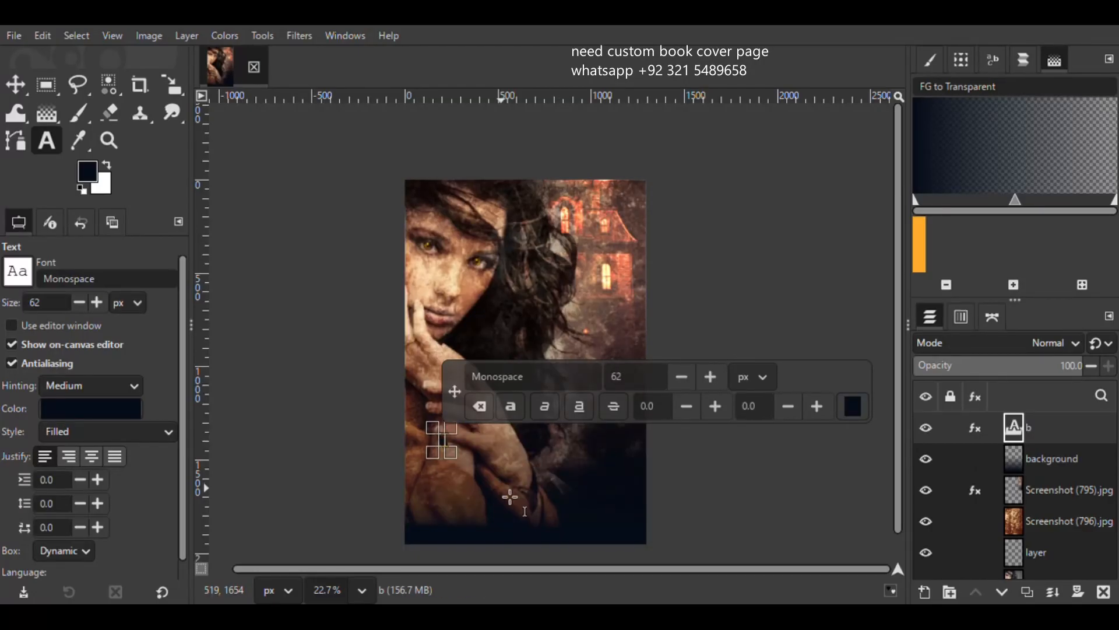
type("OOK")
left_click(612, 376)
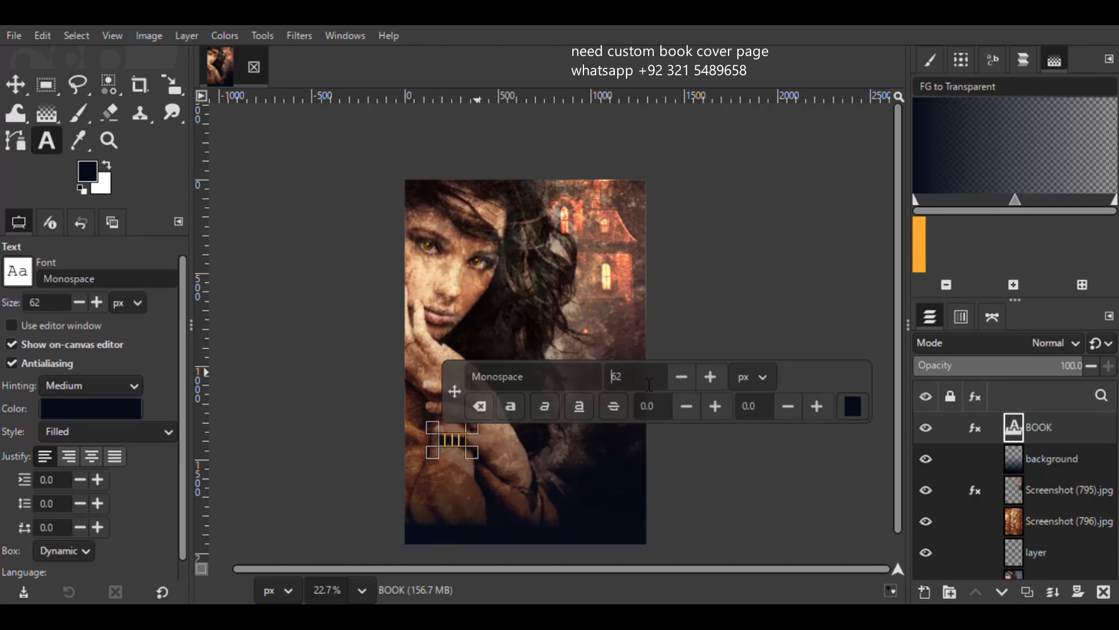
type("1")
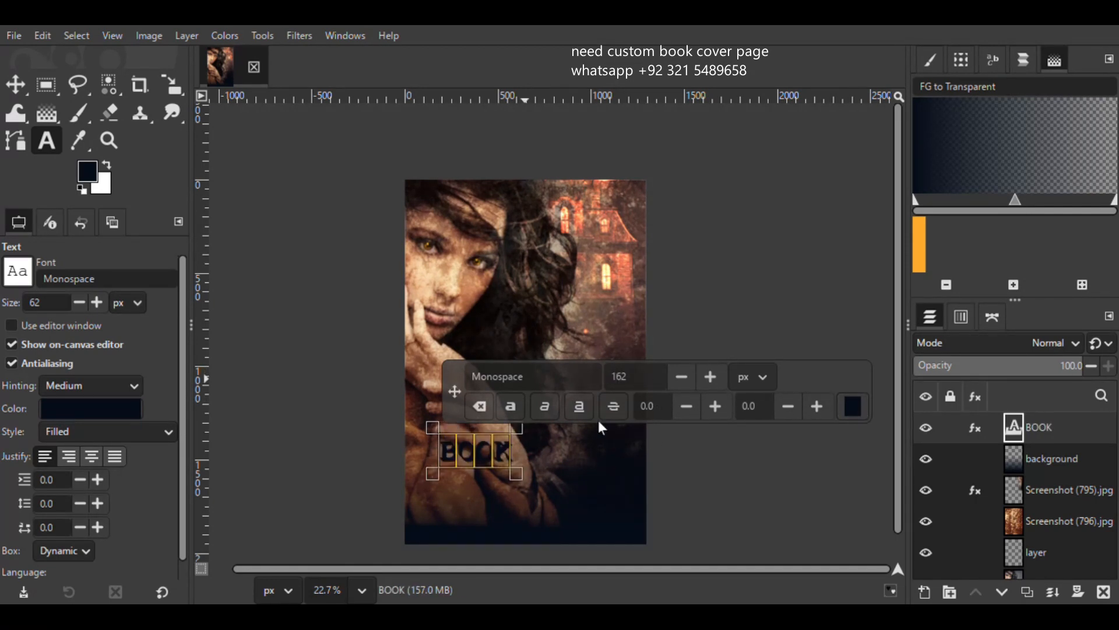
Complete the title as "BOOK COVER" with "TUTORIAL" centred on the second line, in white
key("End")
type("COVER")
key("Return")
type("TU")
key("BackSpace")
key("BackSpace")
type("TUT")
key("BackSpace")
type("ORIAL")
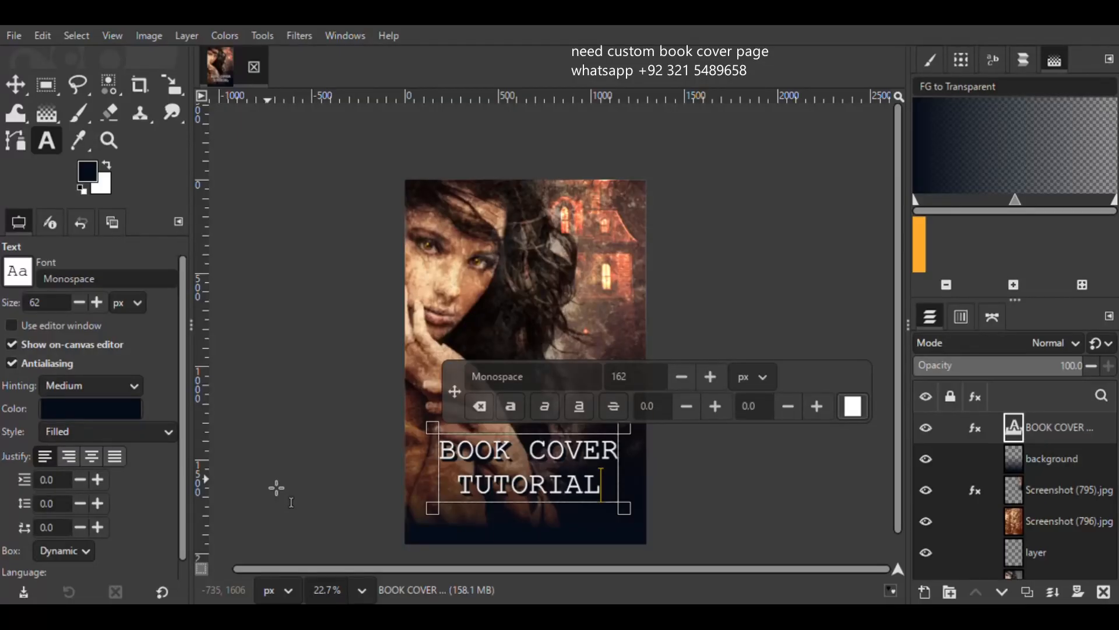